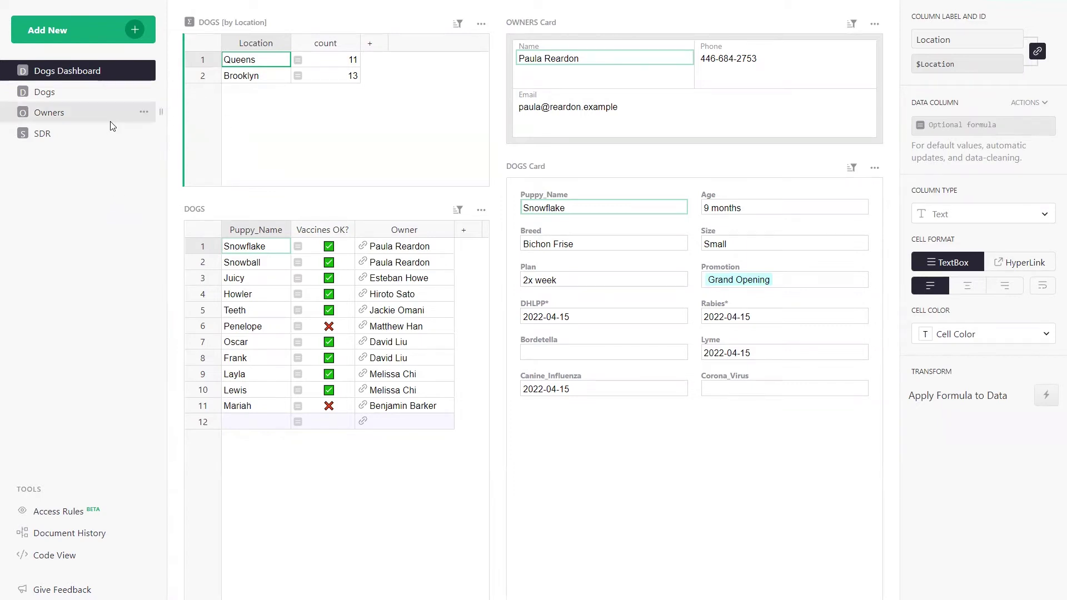
Browse the Dogs and Owners tables, ending on the SDR table of four reps and emails
click(70, 93)
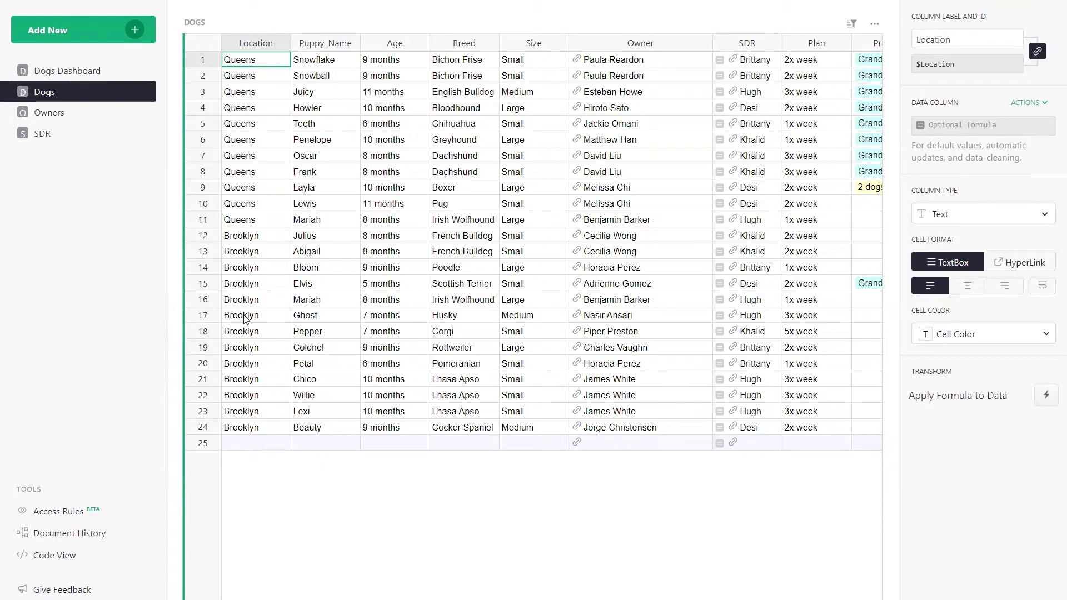
click(92, 114)
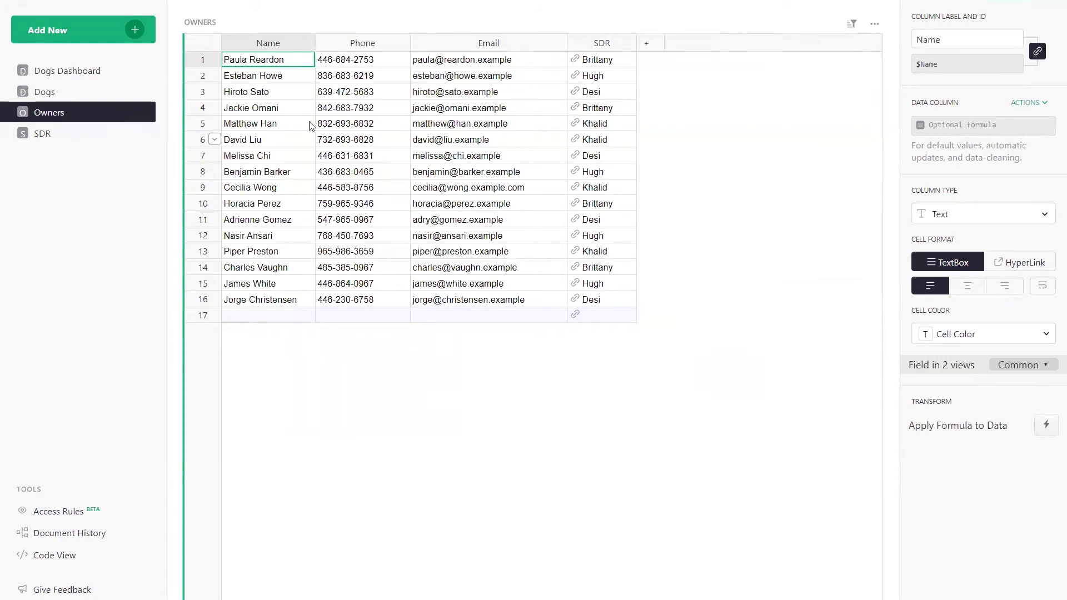
click(51, 141)
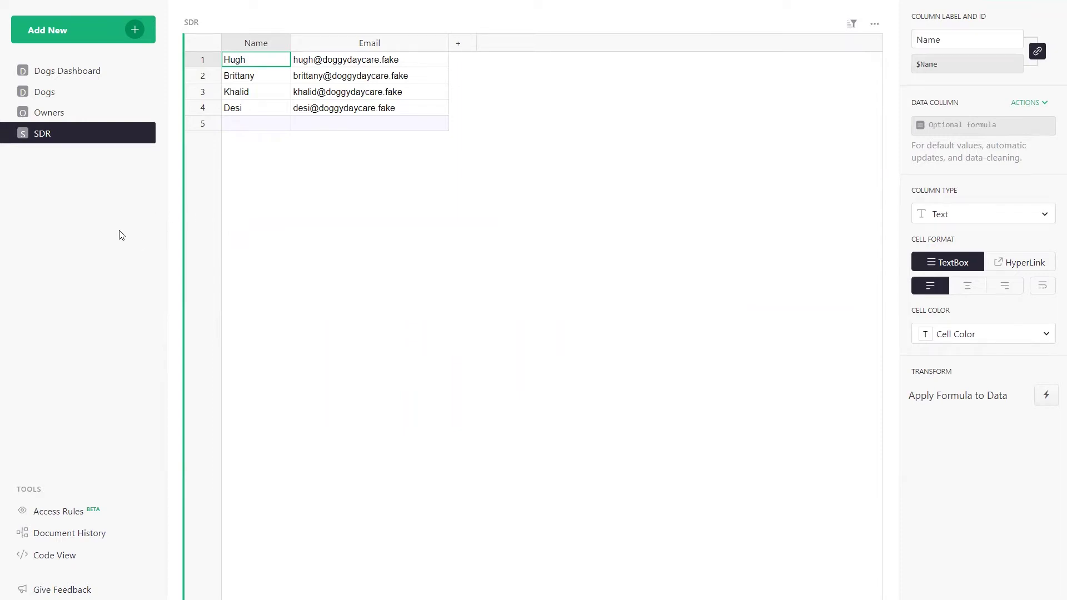
Inspect the Owners table's SDR reference column, compare with the SDR table, then return to Owners
click(65, 120)
click(598, 43)
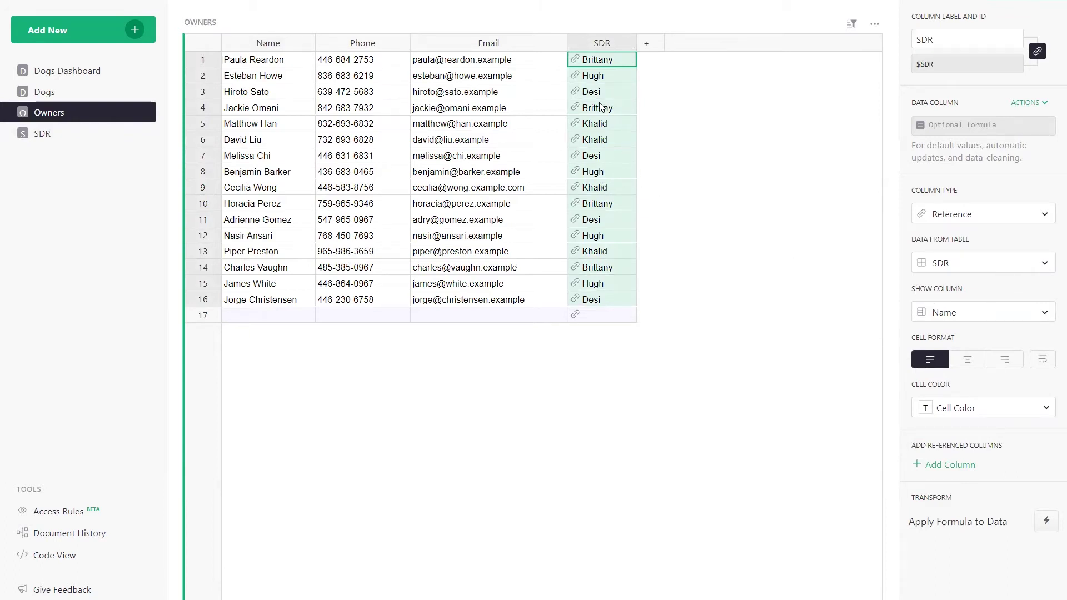
click(614, 65)
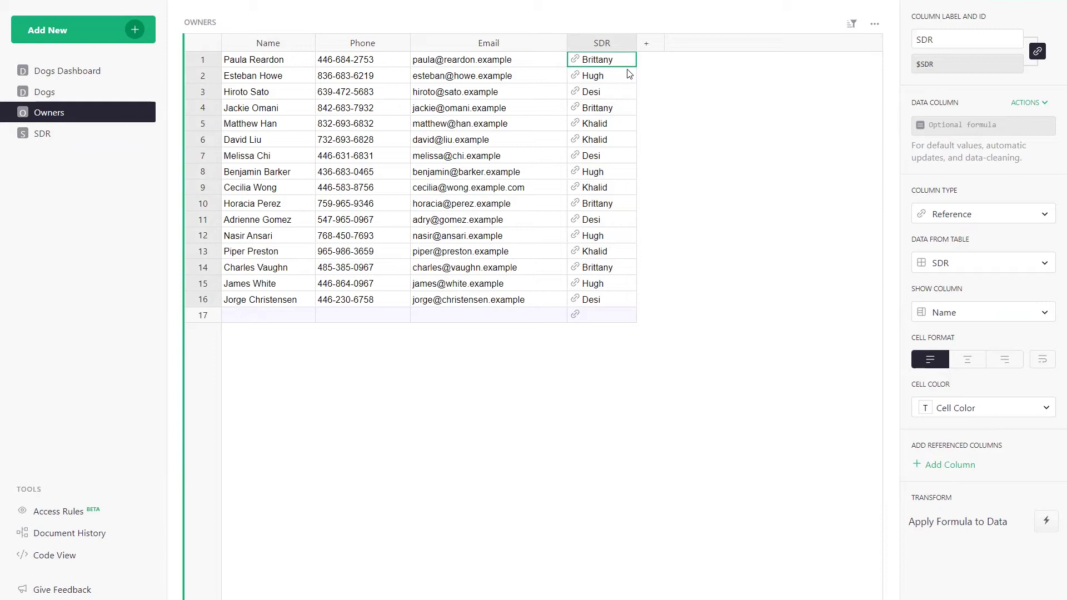
click(100, 136)
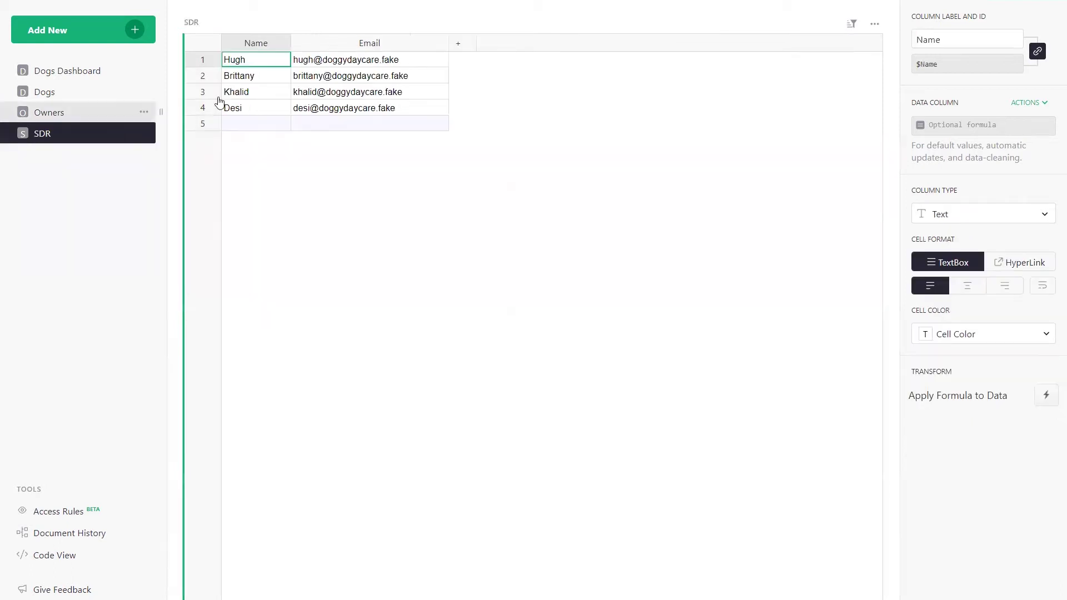
click(204, 78)
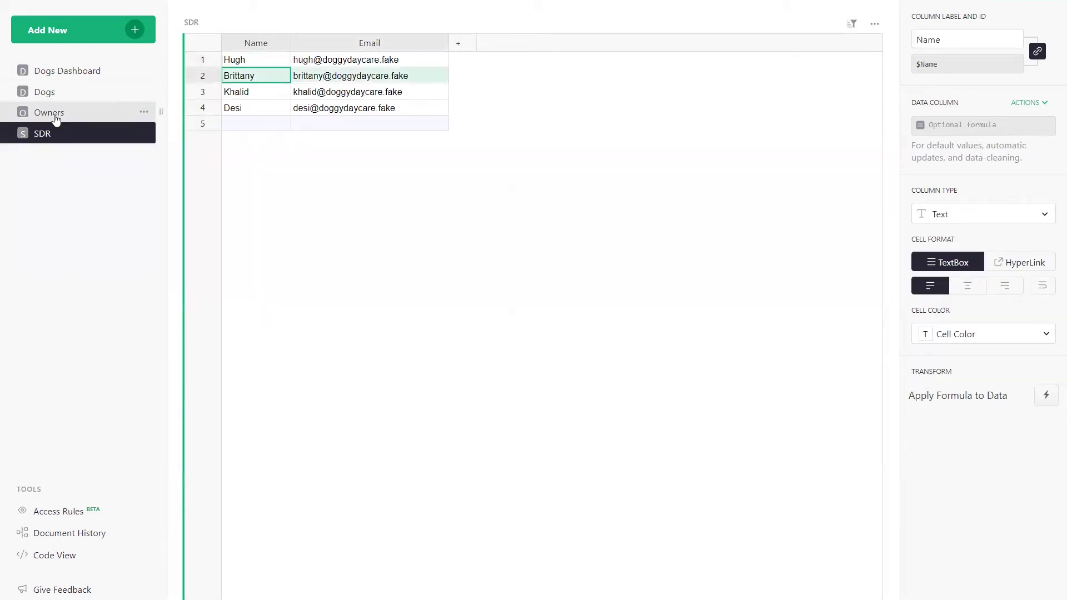
click(78, 111)
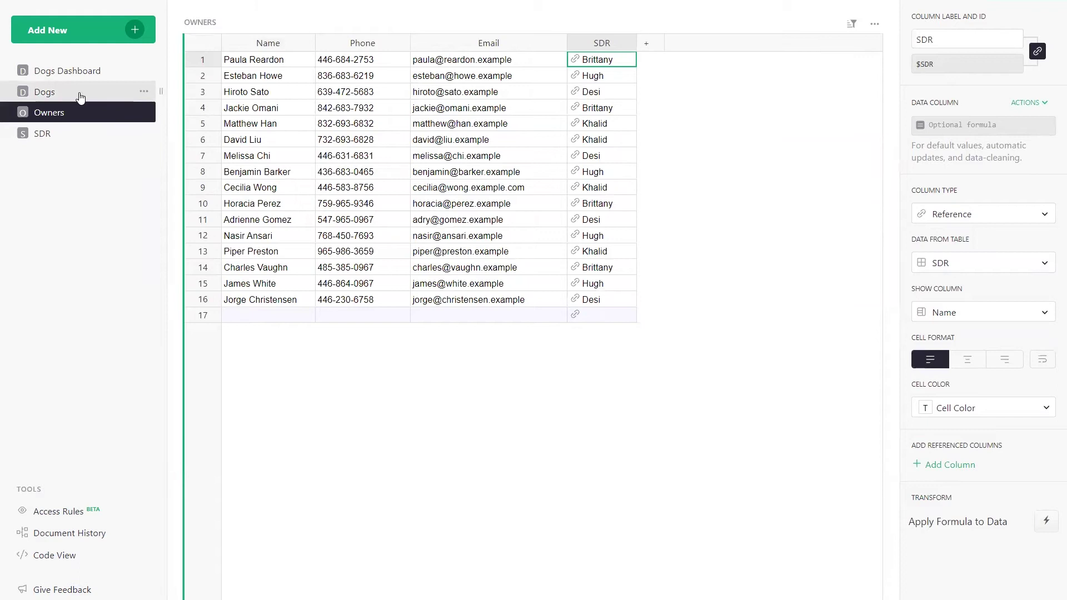
Inspect the Dogs table's SDR column settings, comparing with the Owners table
click(81, 96)
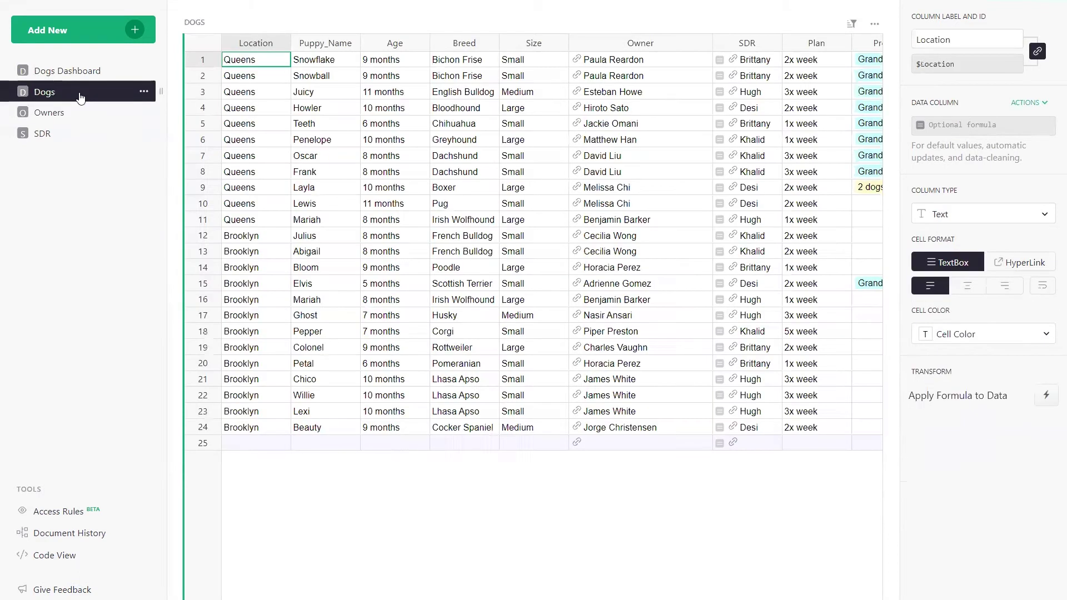
click(754, 64)
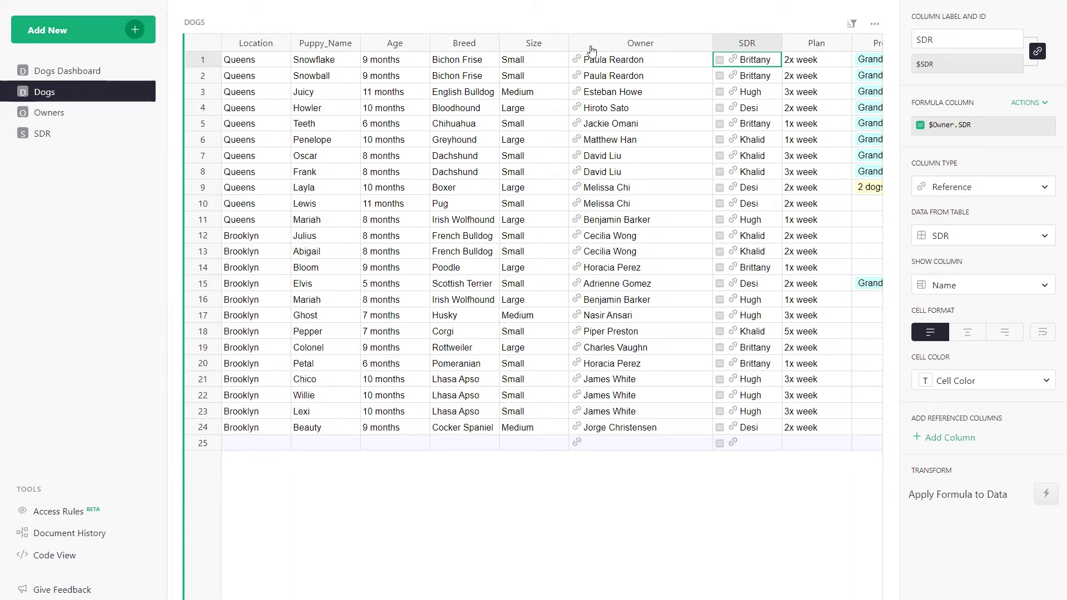
click(71, 114)
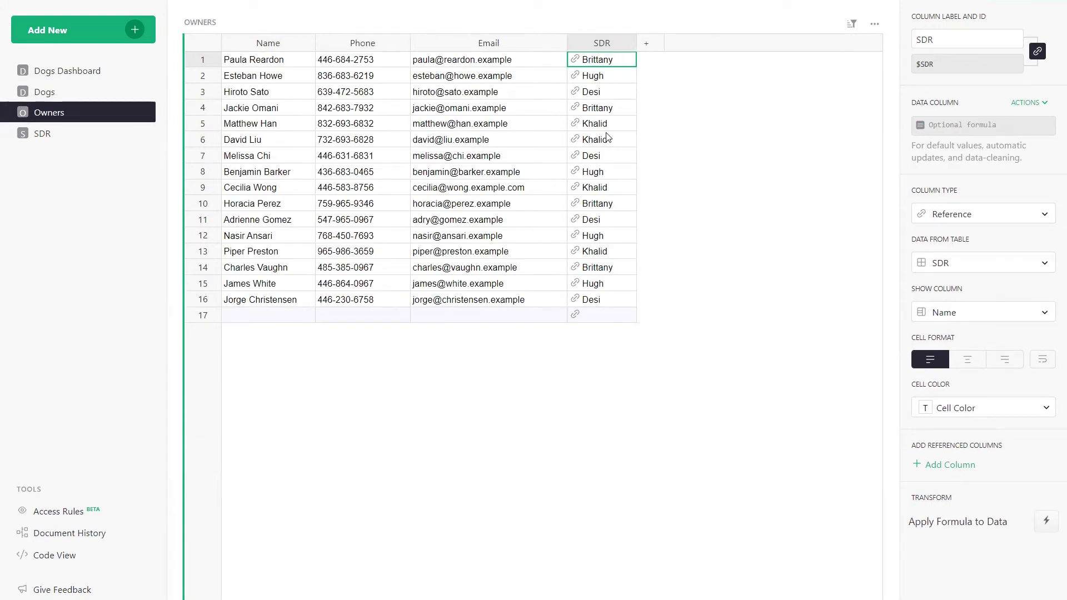
click(60, 93)
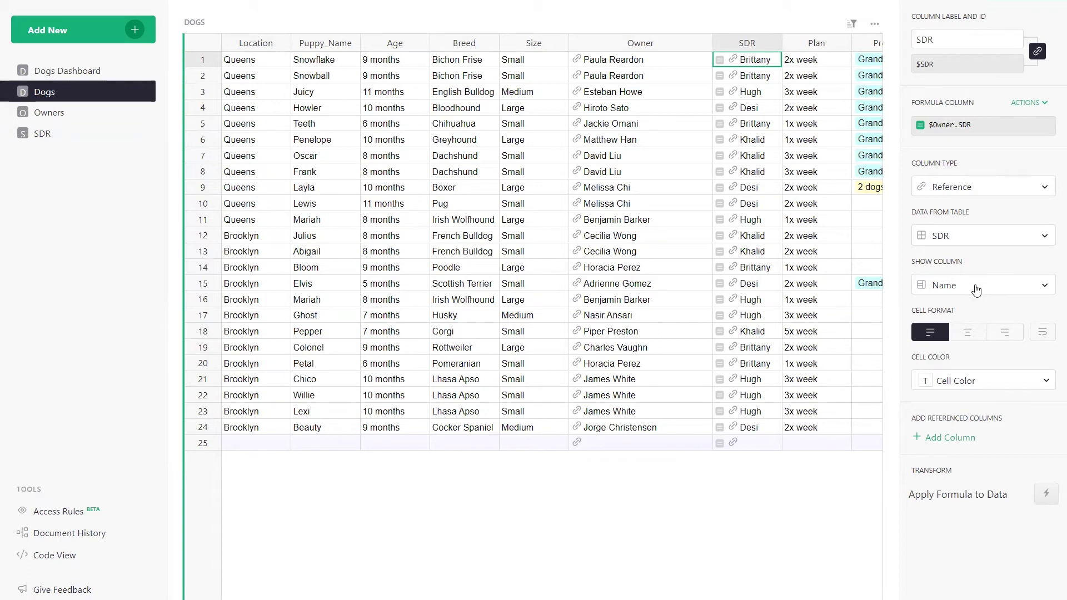
Switch the Dogs SDR column type to Any, then back to Reference showing the Name column
click(968, 189)
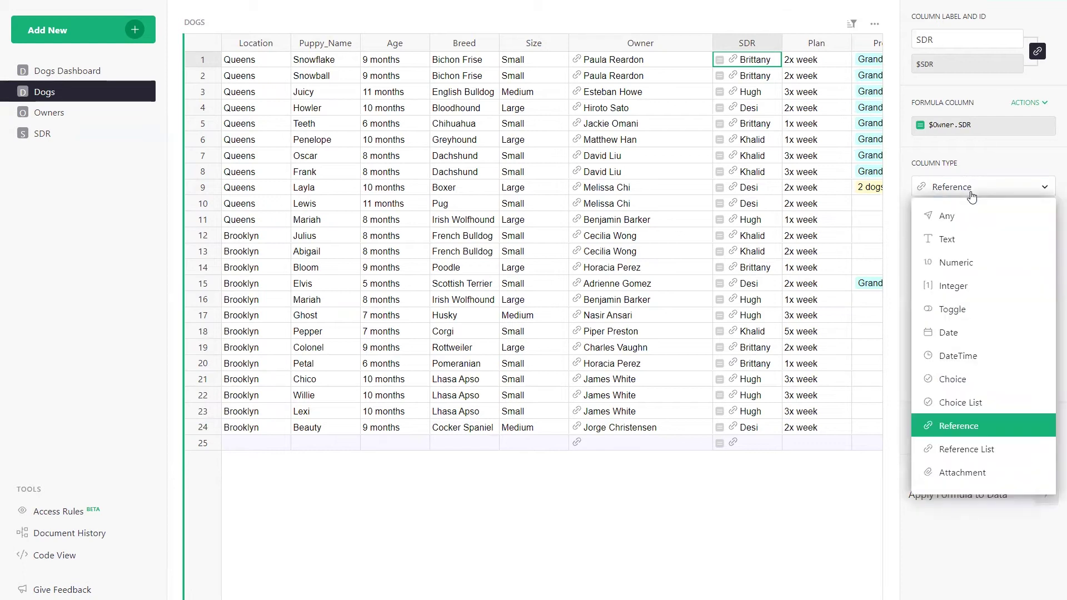
click(971, 216)
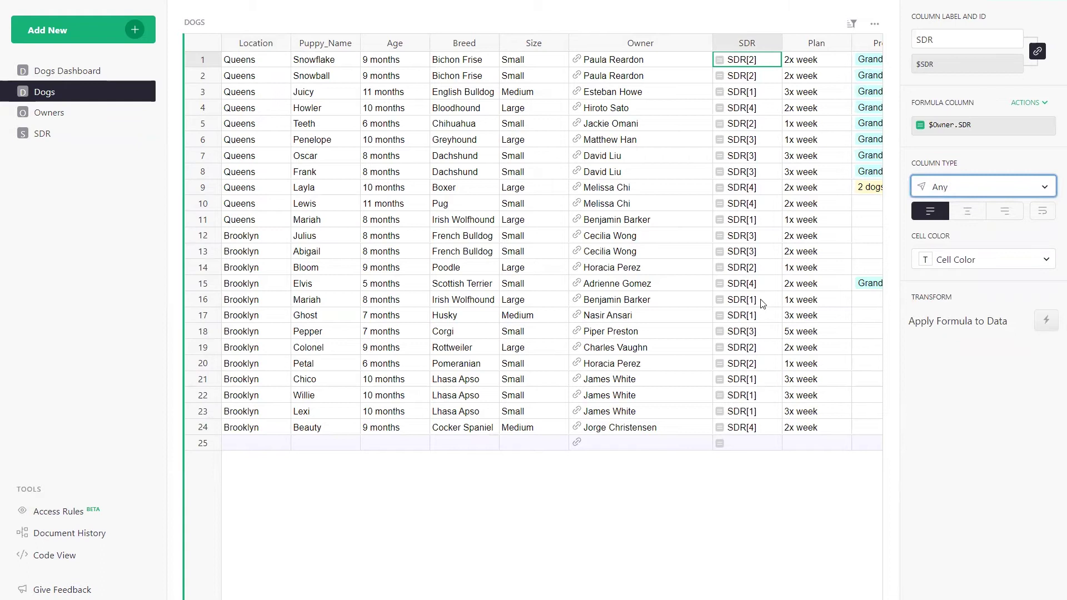
click(1011, 190)
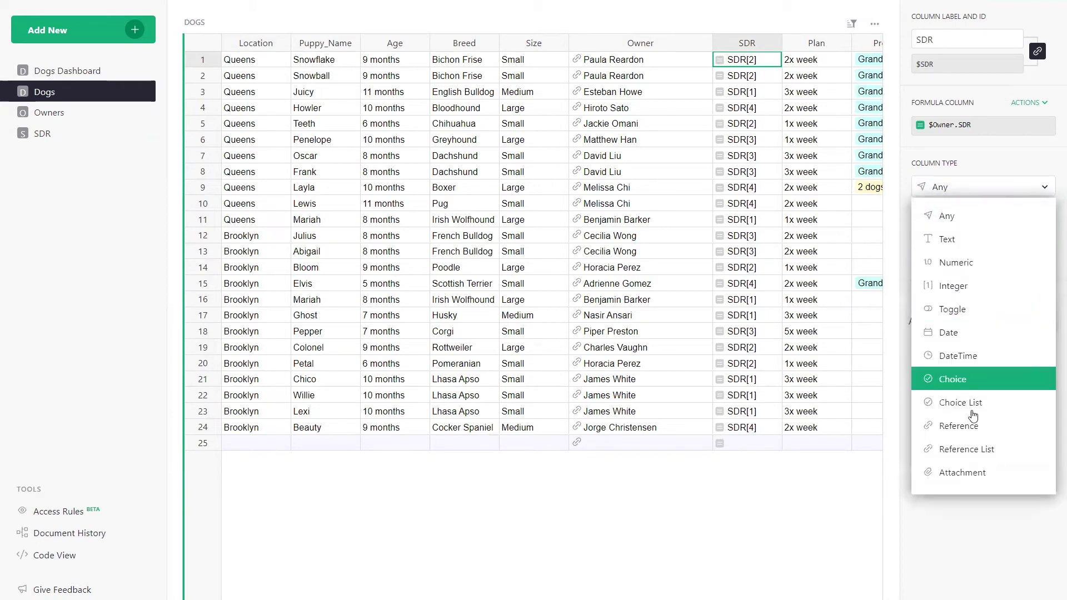
click(973, 427)
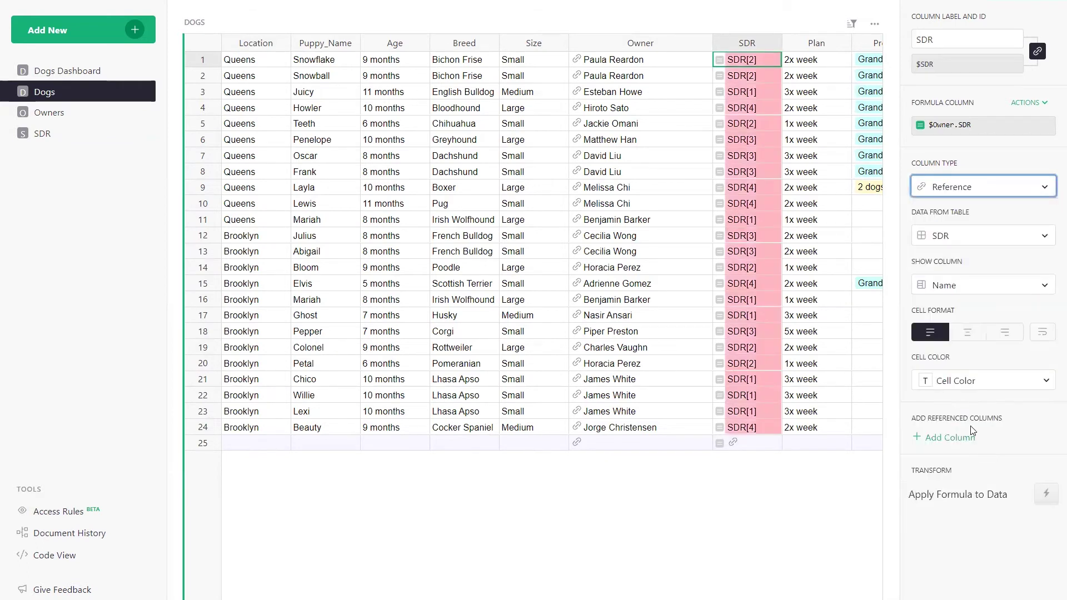
click(962, 285)
click(962, 314)
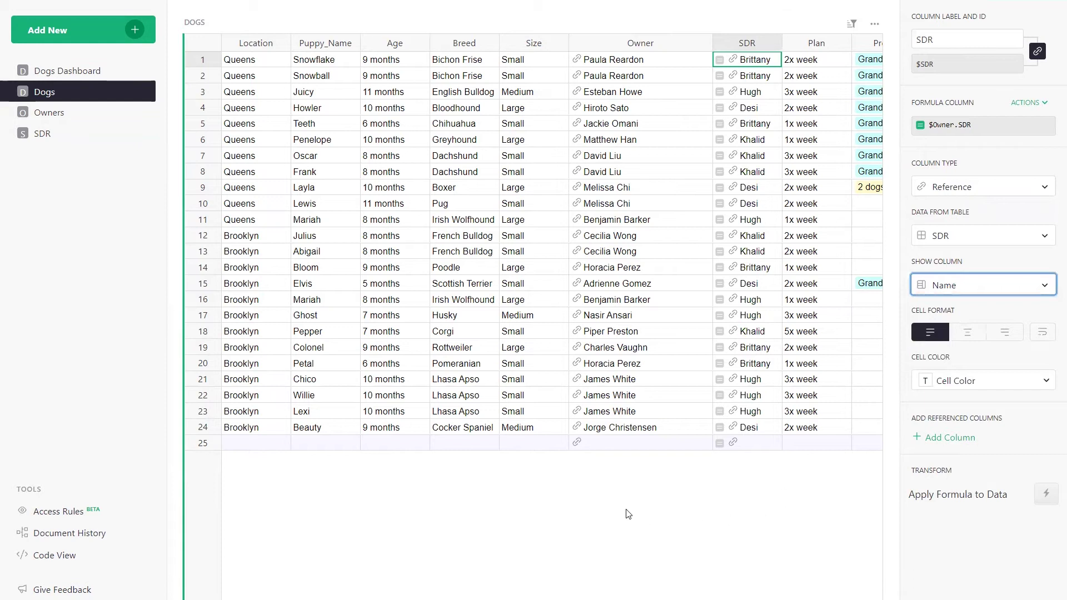
Revisit the SDR, Owners and Dogs tables to check the result
click(41, 134)
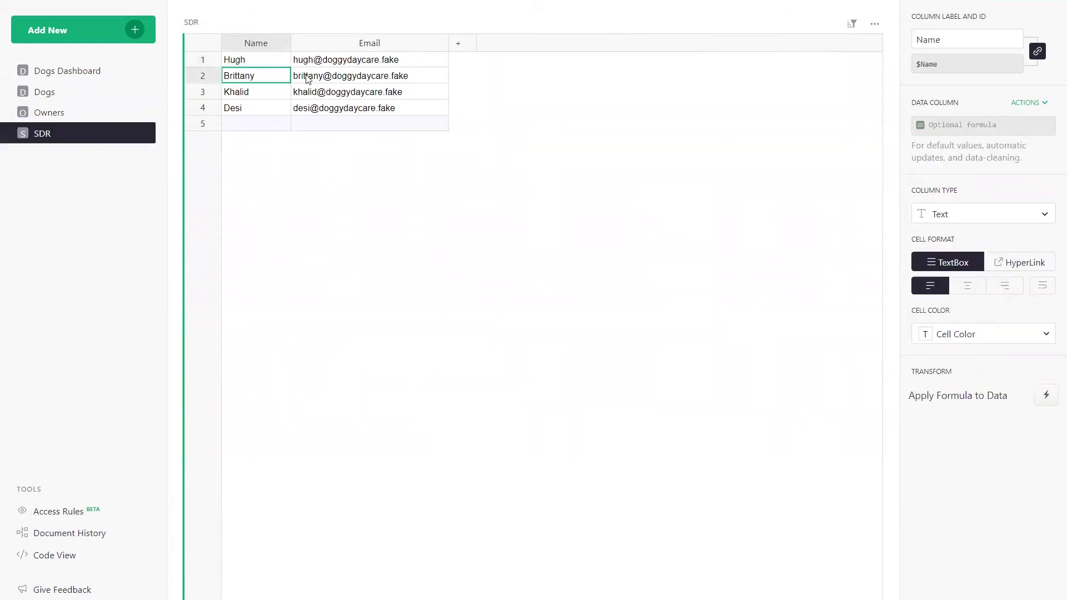
click(68, 114)
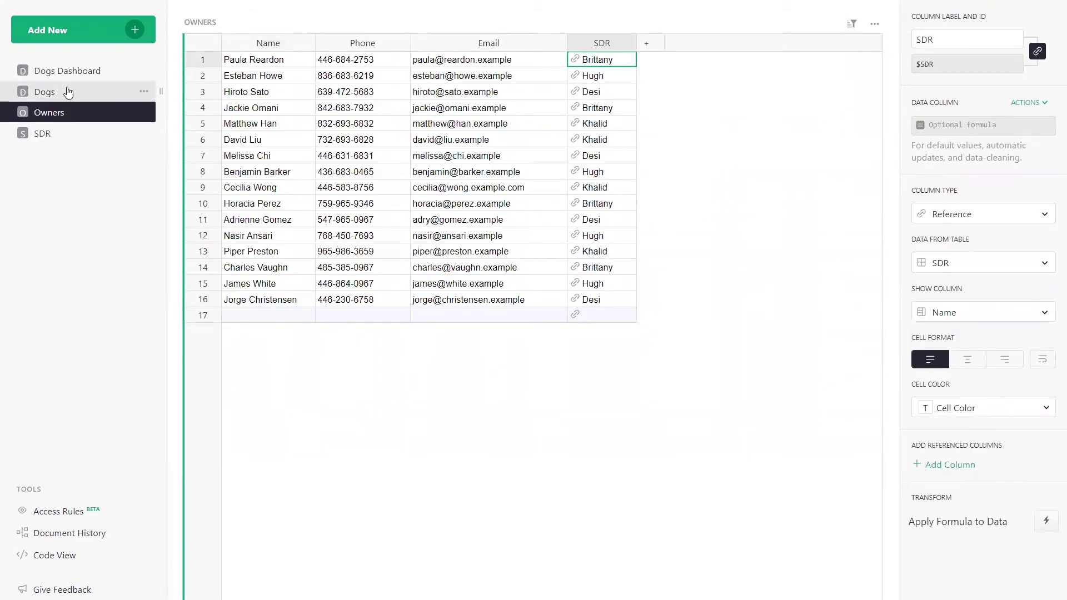
click(70, 93)
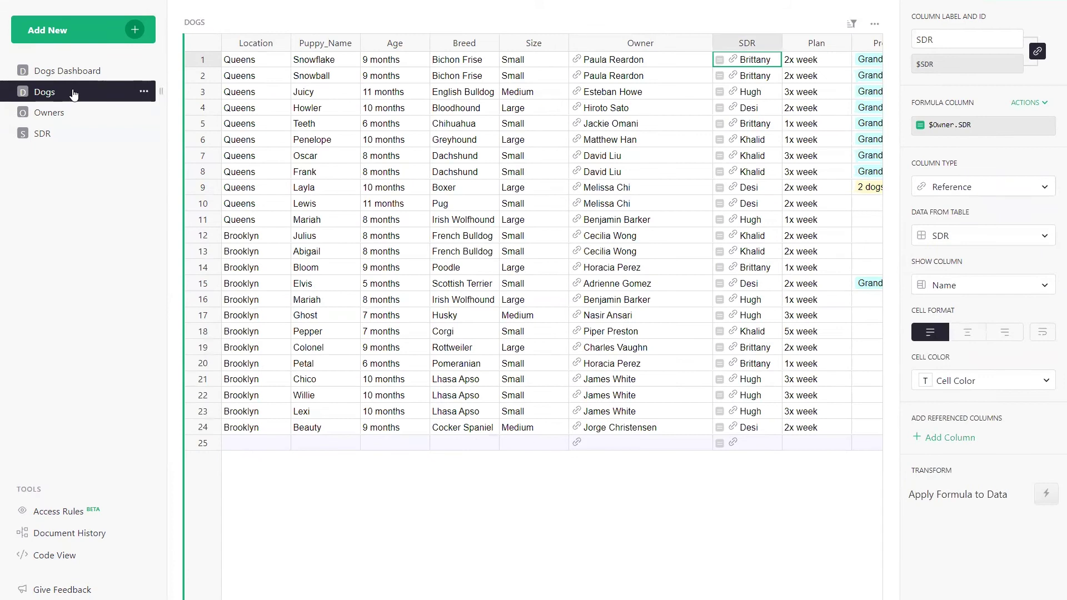
Add and save an SDR user attribute matching user.Email to the SDR table's Email column
click(44, 511)
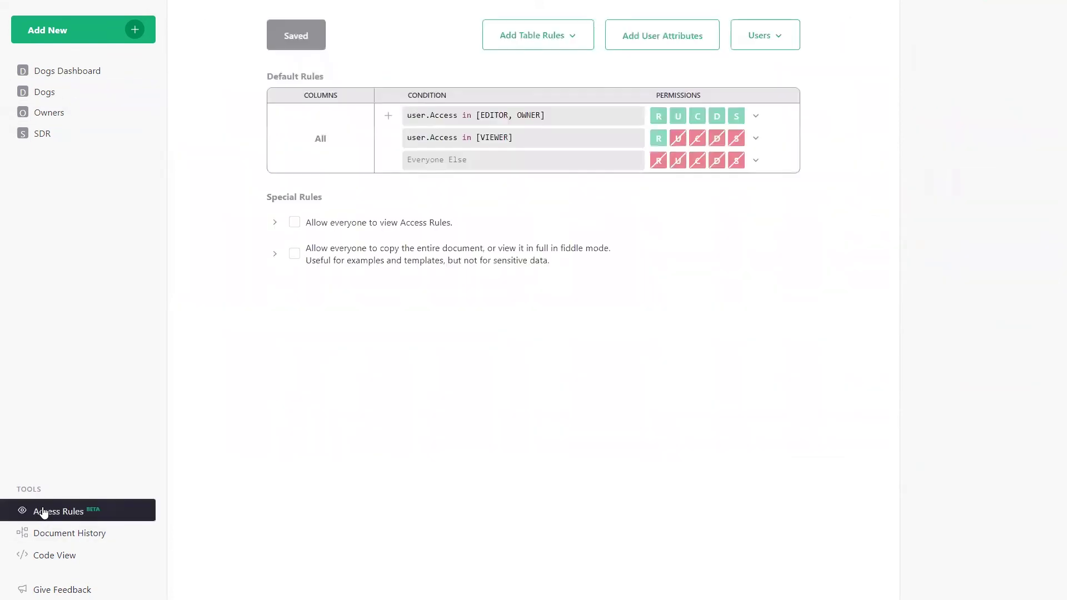
click(643, 45)
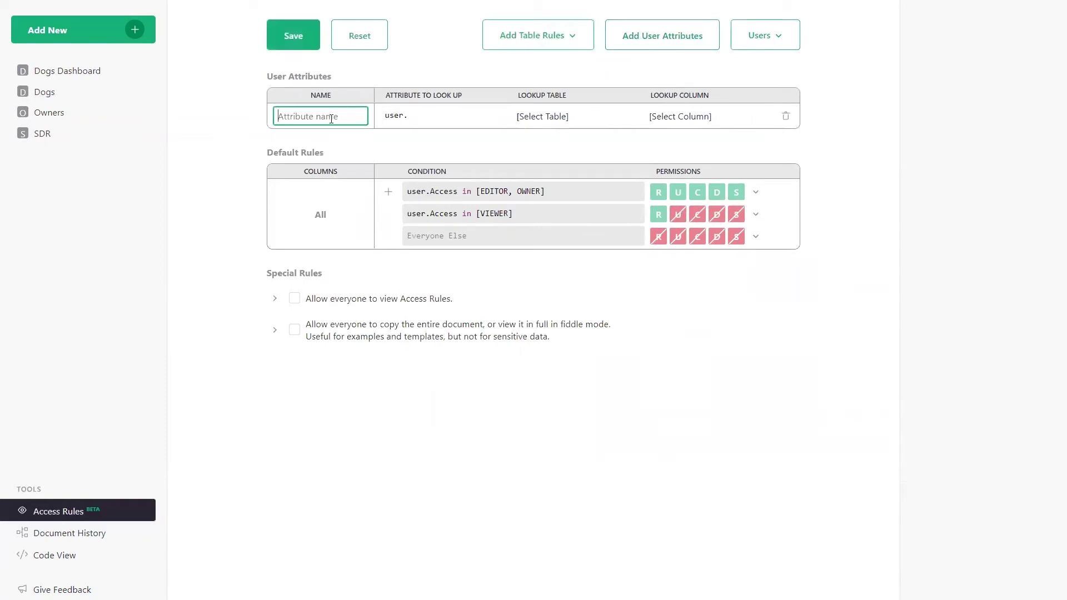
text(SDR)
click(423, 113)
text(em)
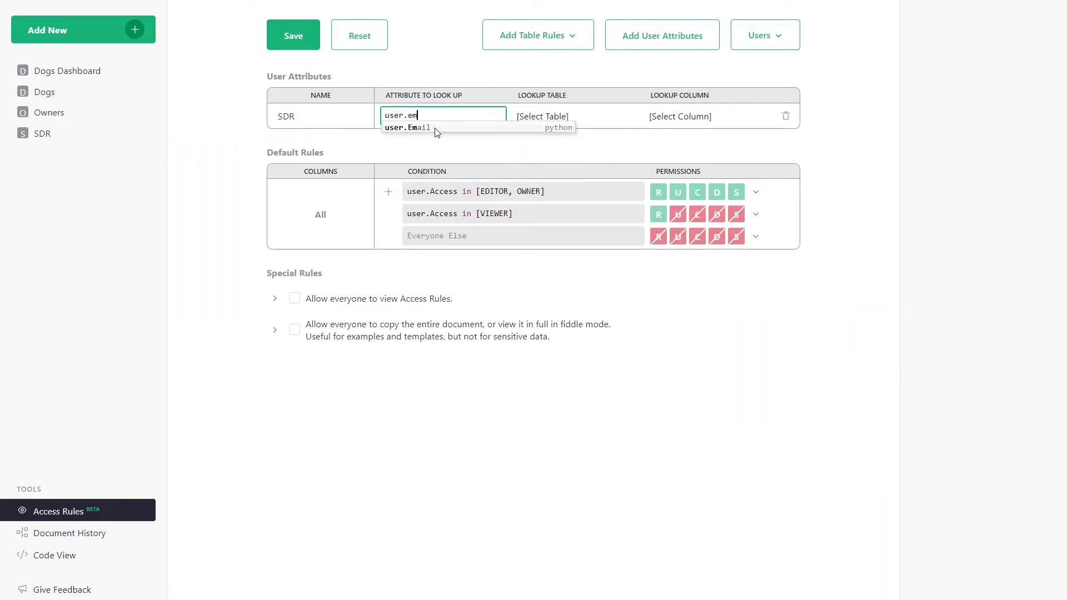
click(423, 127)
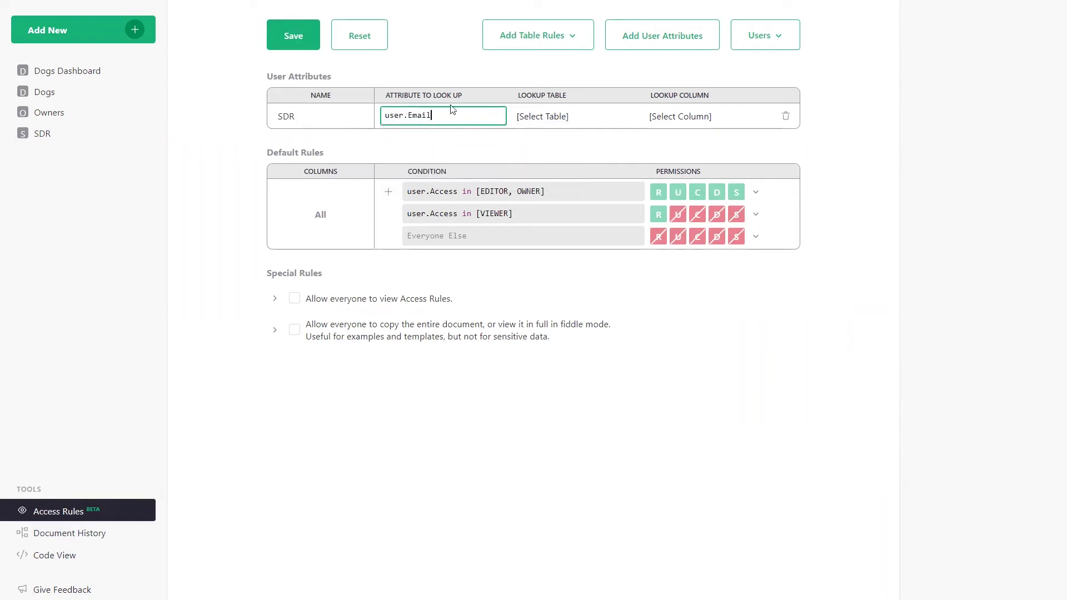
click(557, 116)
click(551, 214)
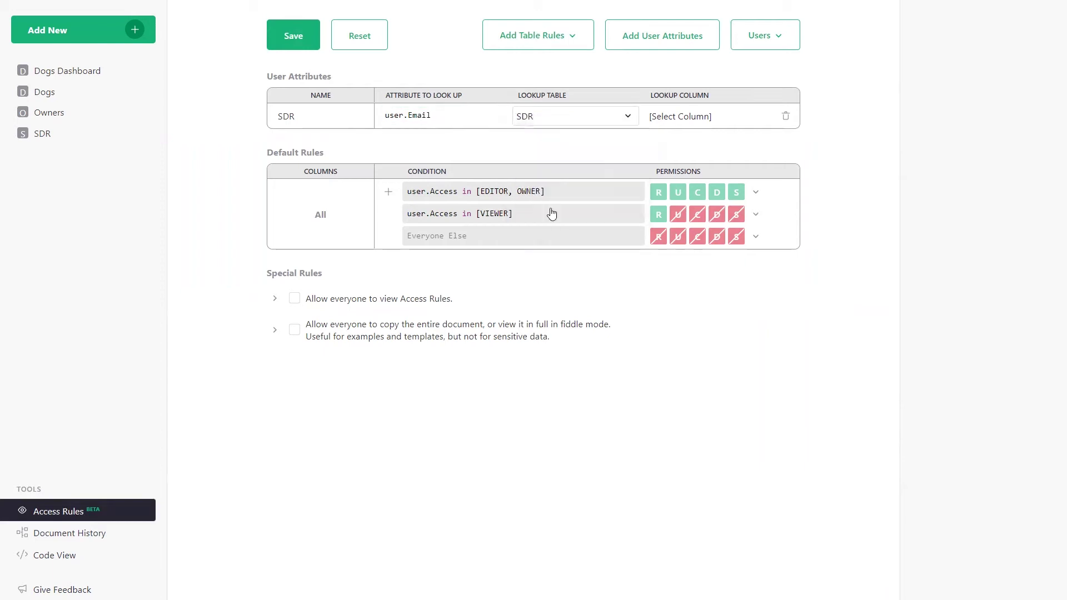
click(675, 116)
click(684, 148)
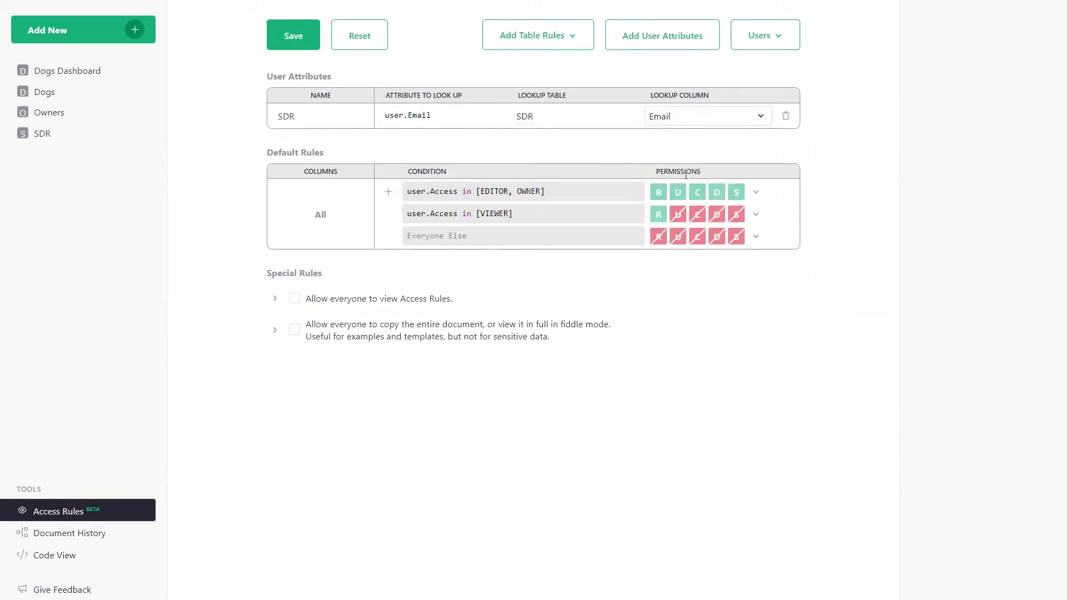
click(298, 35)
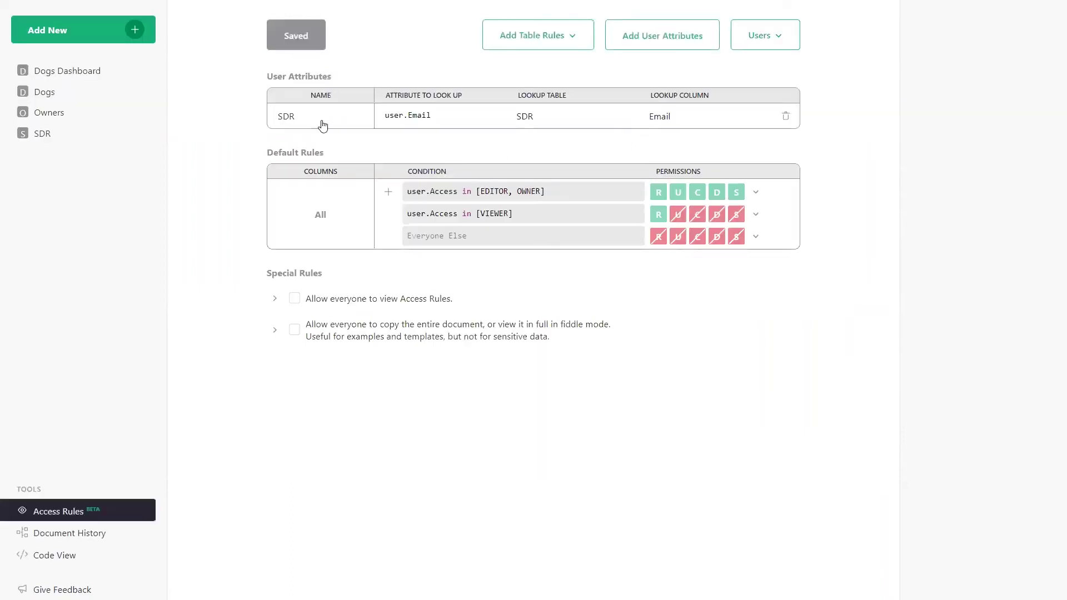
Check the SDR table's Email column, then return to the access rules' table list
click(64, 143)
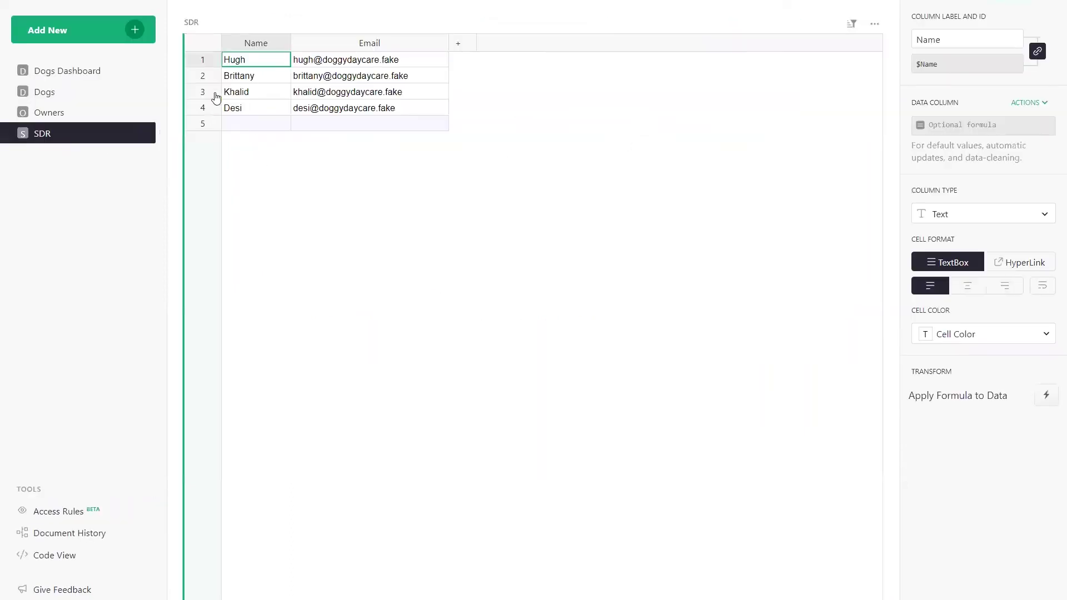
click(58, 511)
click(565, 41)
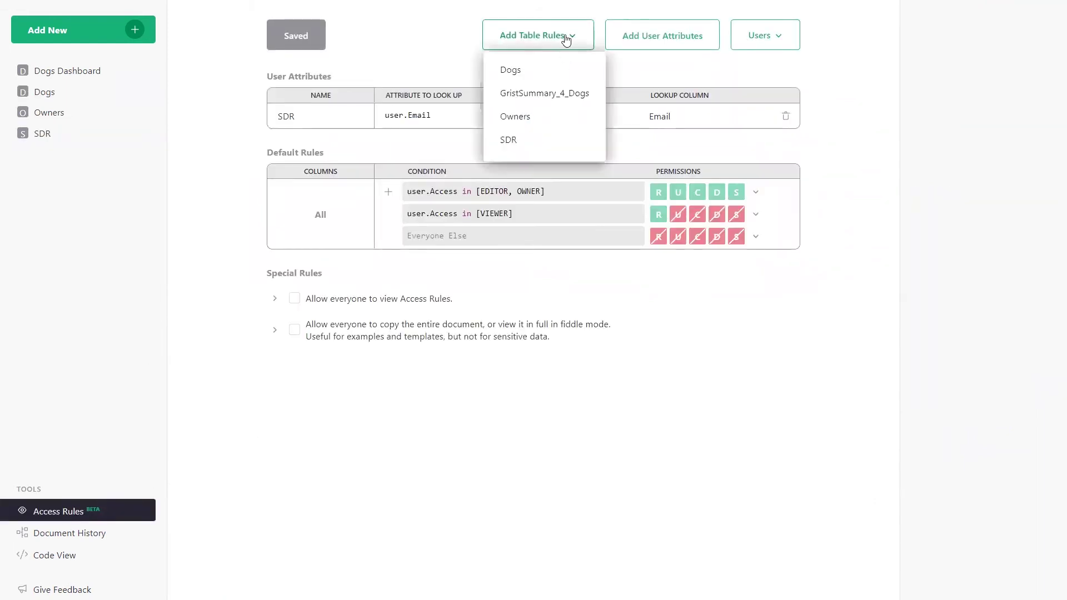
Add an Owners table rule allowing all permissions when rec.SDR == user.SDR.id
click(554, 117)
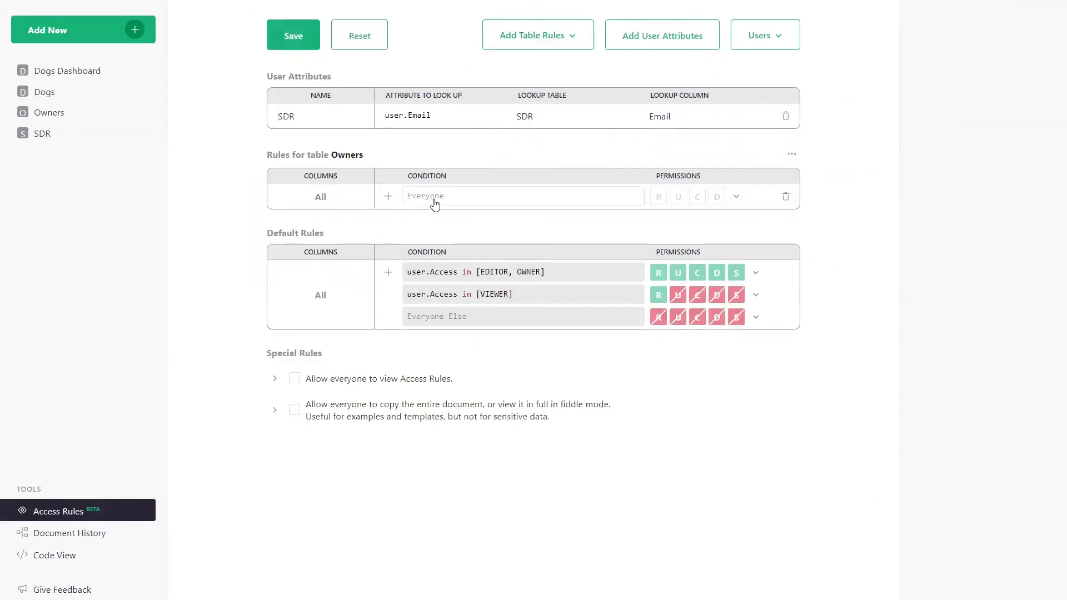
click(436, 195)
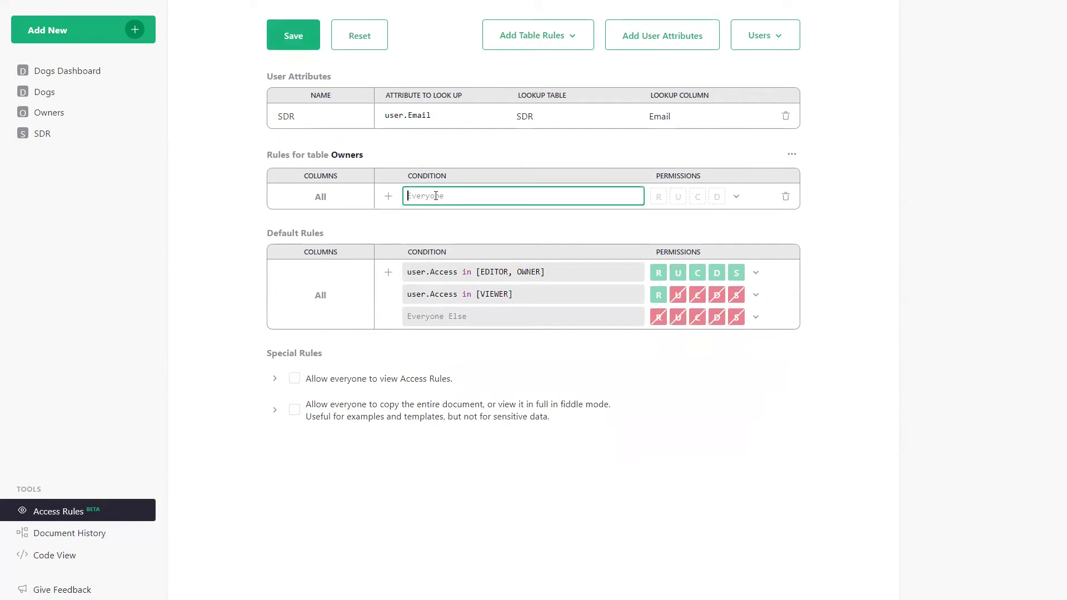
text(rec.)
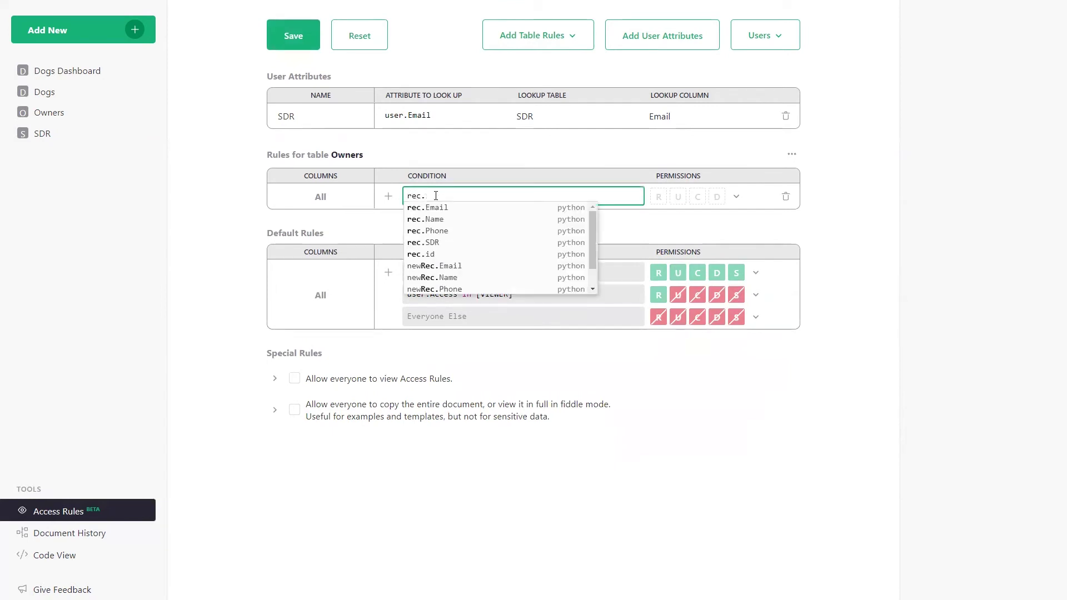
click(433, 242)
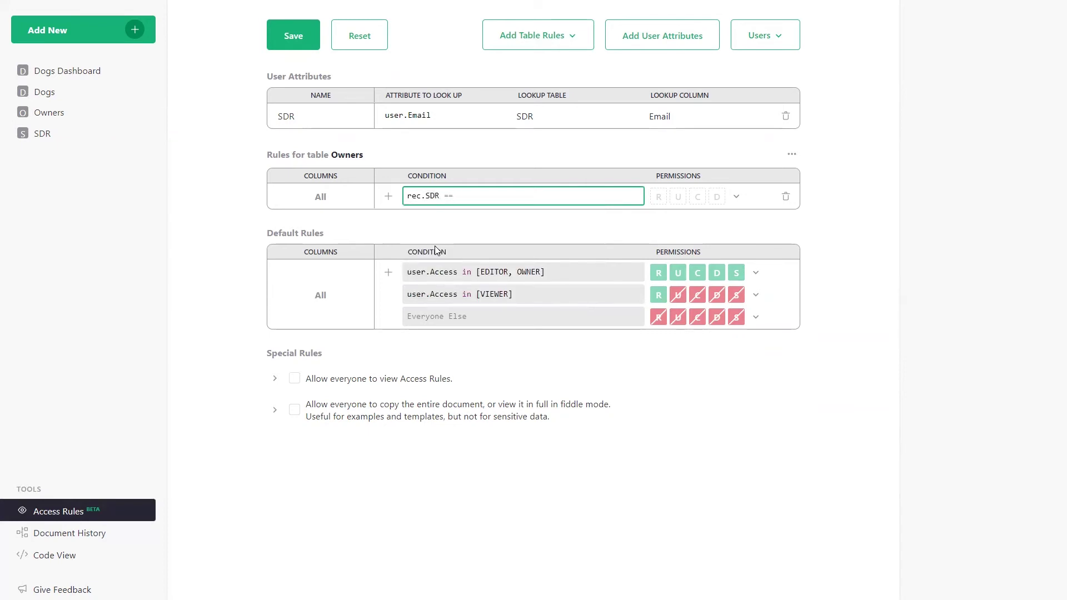
text(== user.SDR)
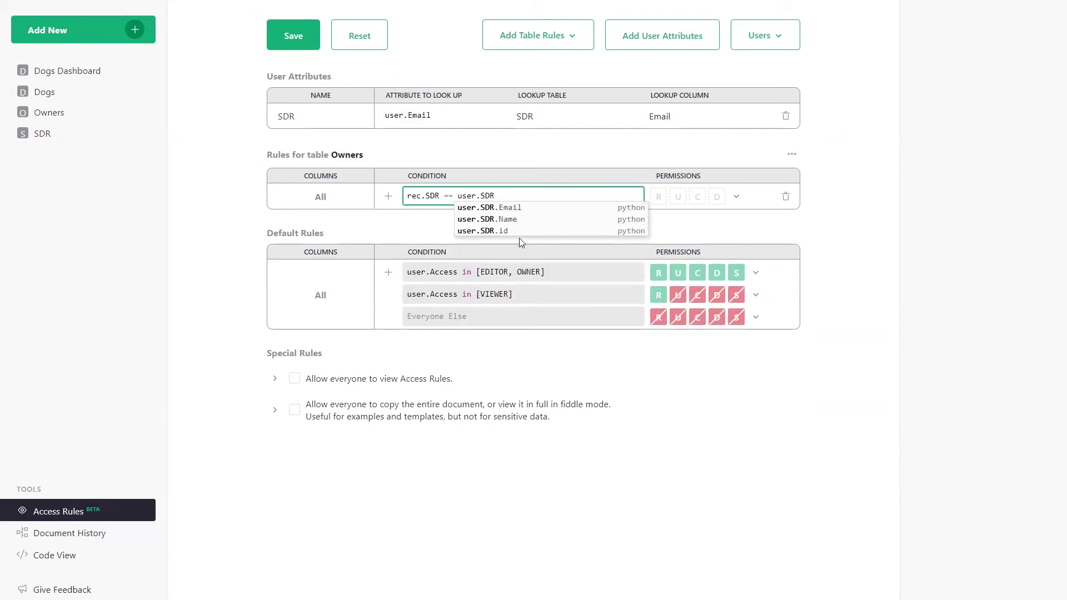
click(500, 231)
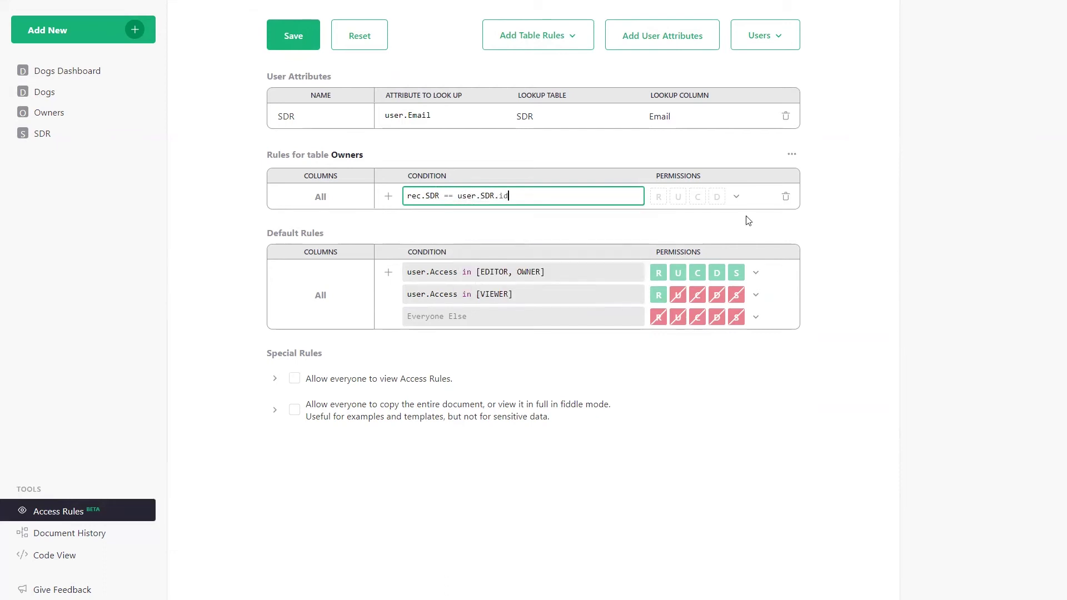
click(737, 197)
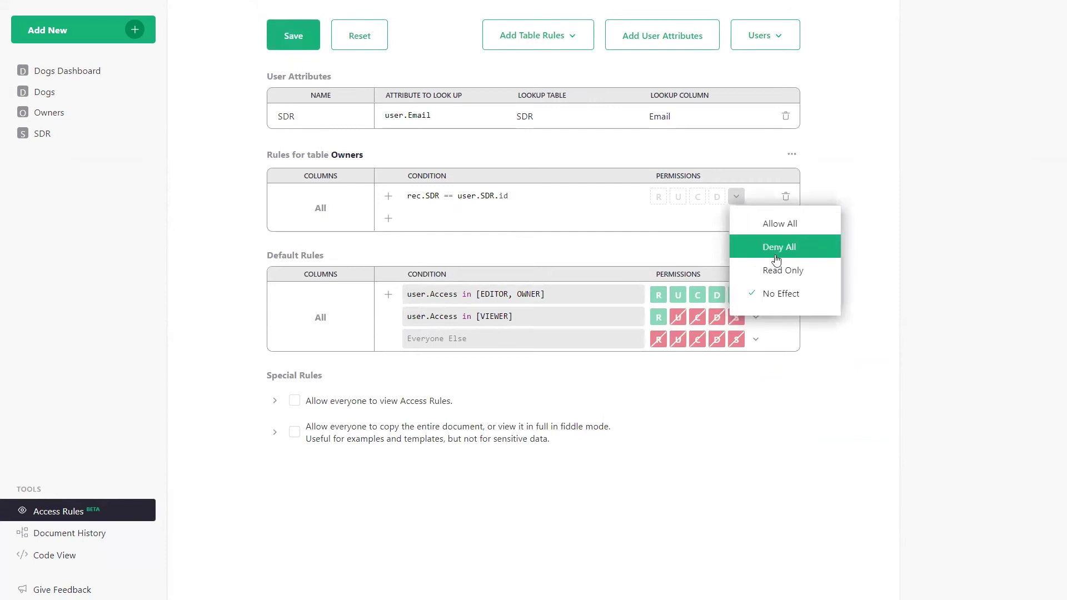
click(776, 228)
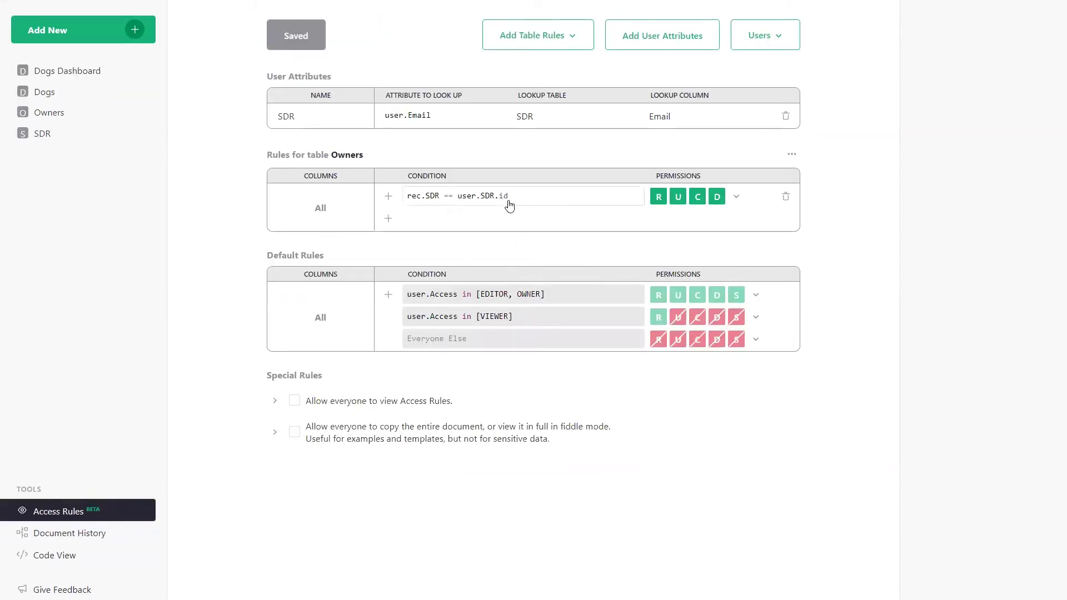
Add an Owners rule granting full access when user.Access == OWNER
click(39, 113)
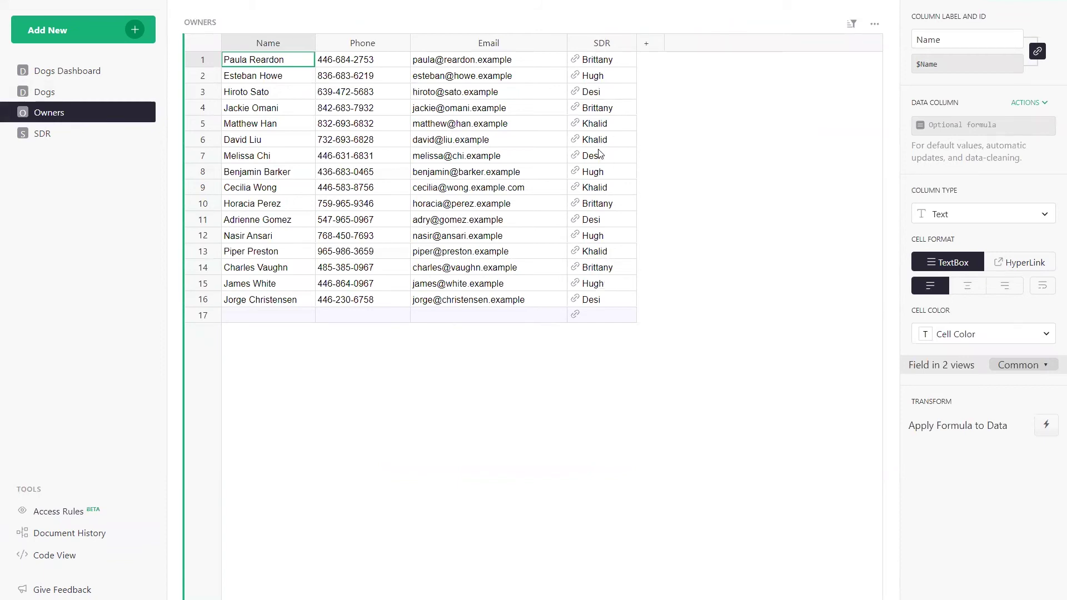
click(76, 510)
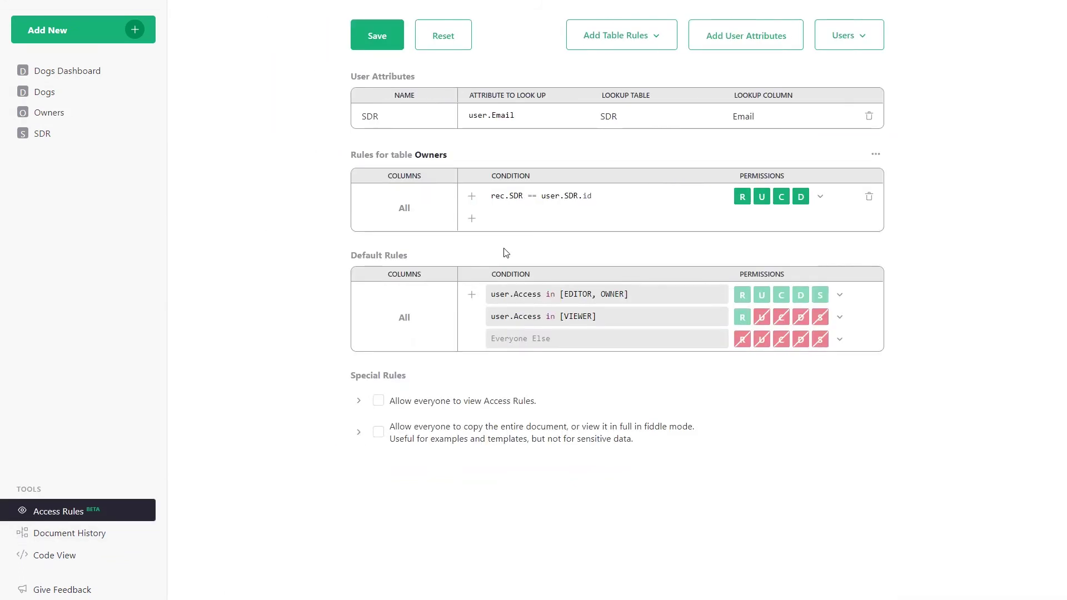
click(471, 197)
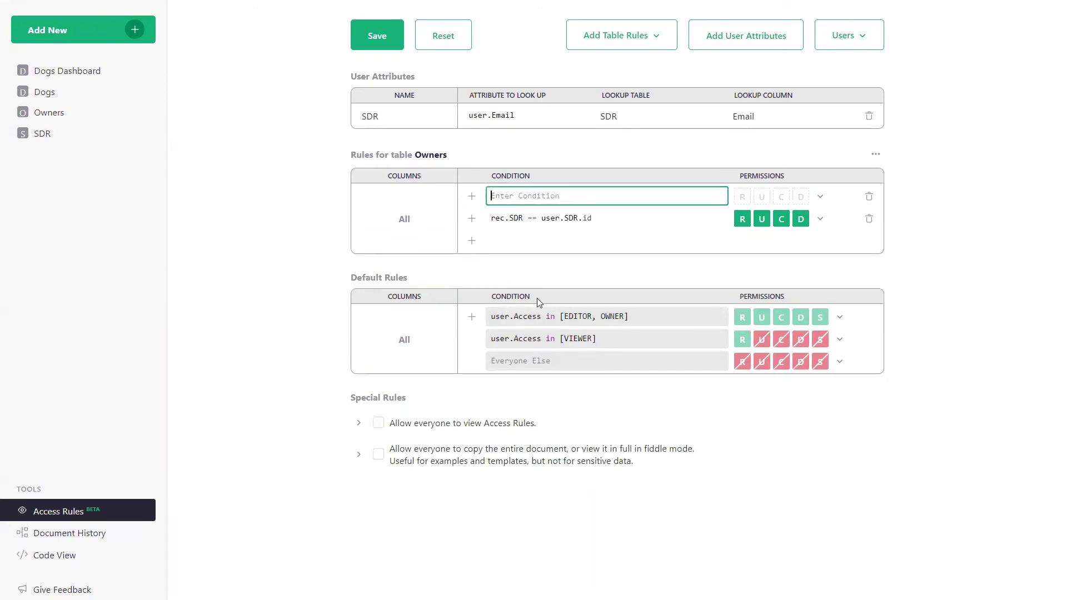
text(user)
key(Down)
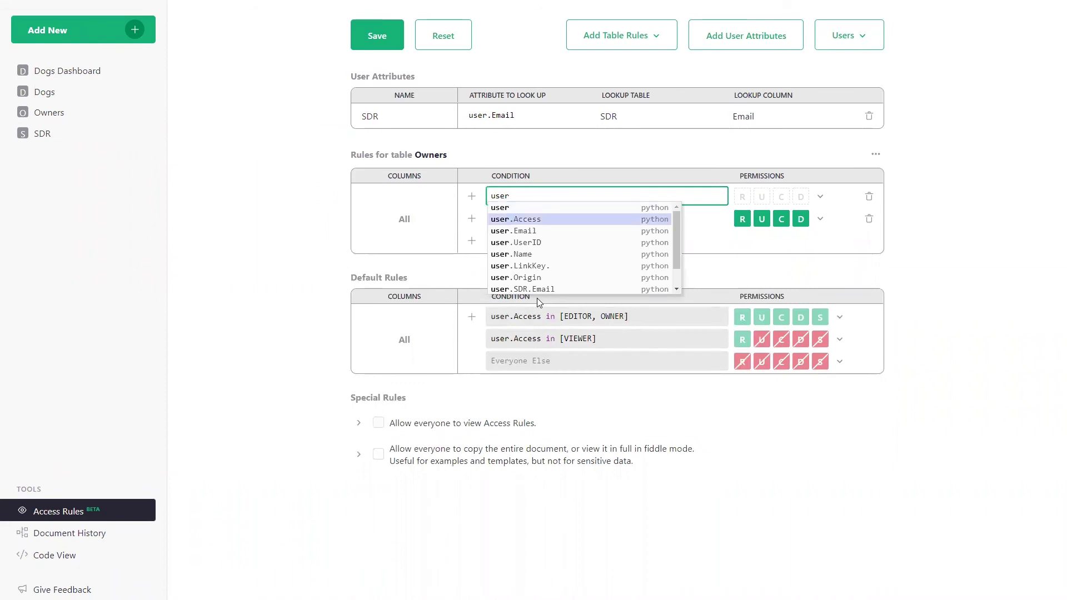
key(Return)
text(== O)
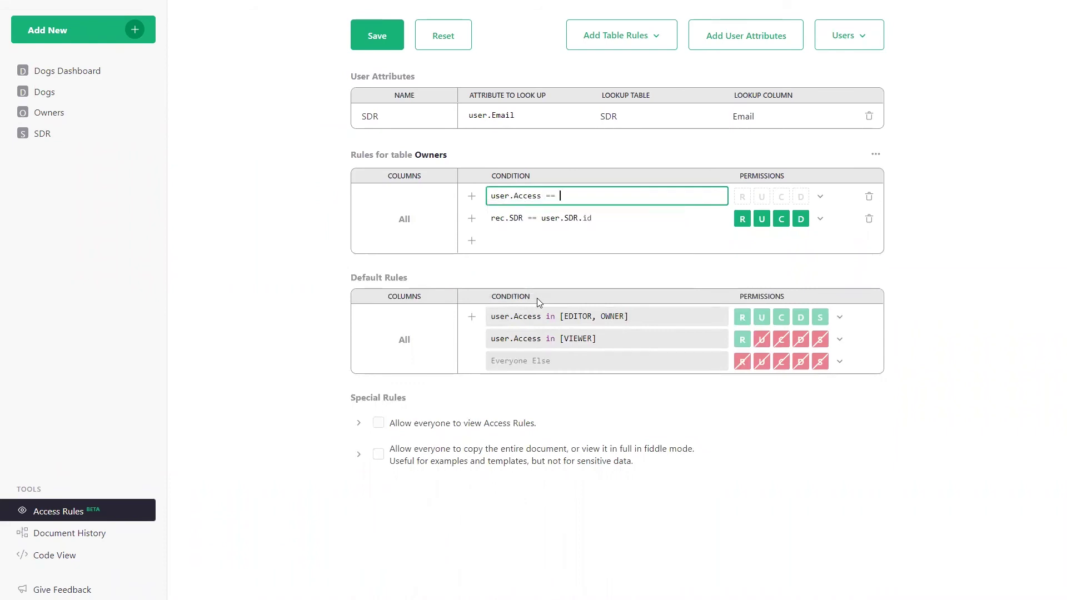
key(Down)
key(Return)
click(819, 197)
click(831, 222)
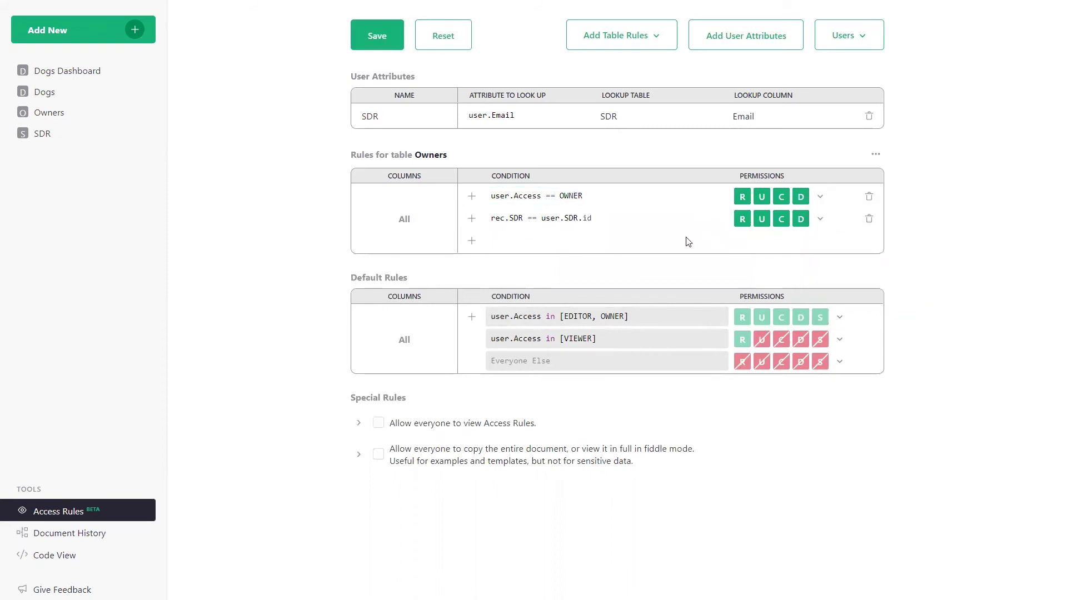
Add an Everyone Else rule on Owners set to Deny All
click(471, 241)
click(819, 241)
click(847, 292)
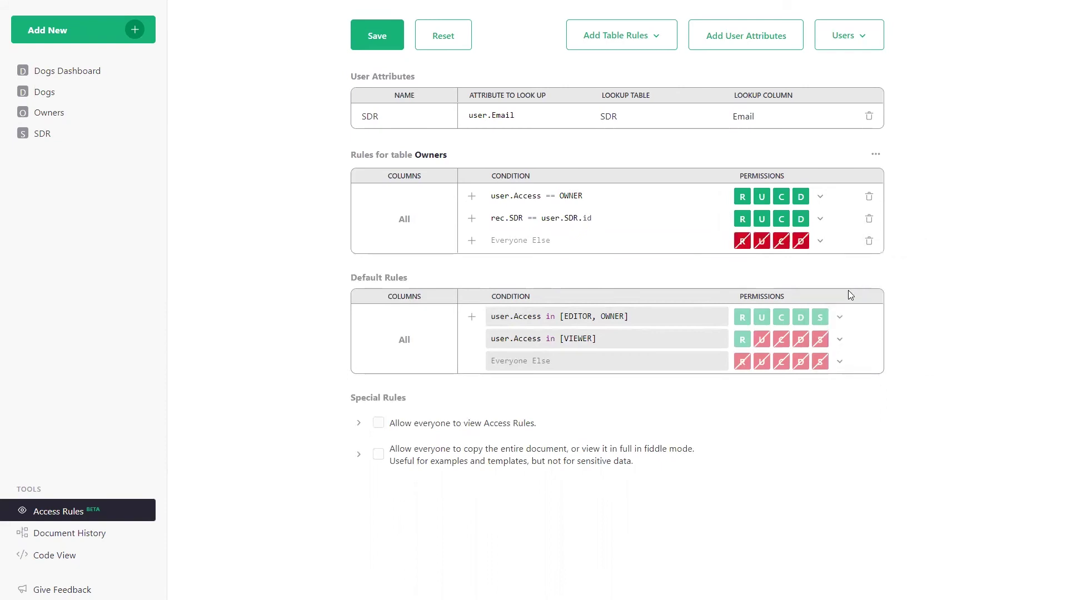
Add a Dogs table rule section granting full access when user.Access == OWNER
click(621, 36)
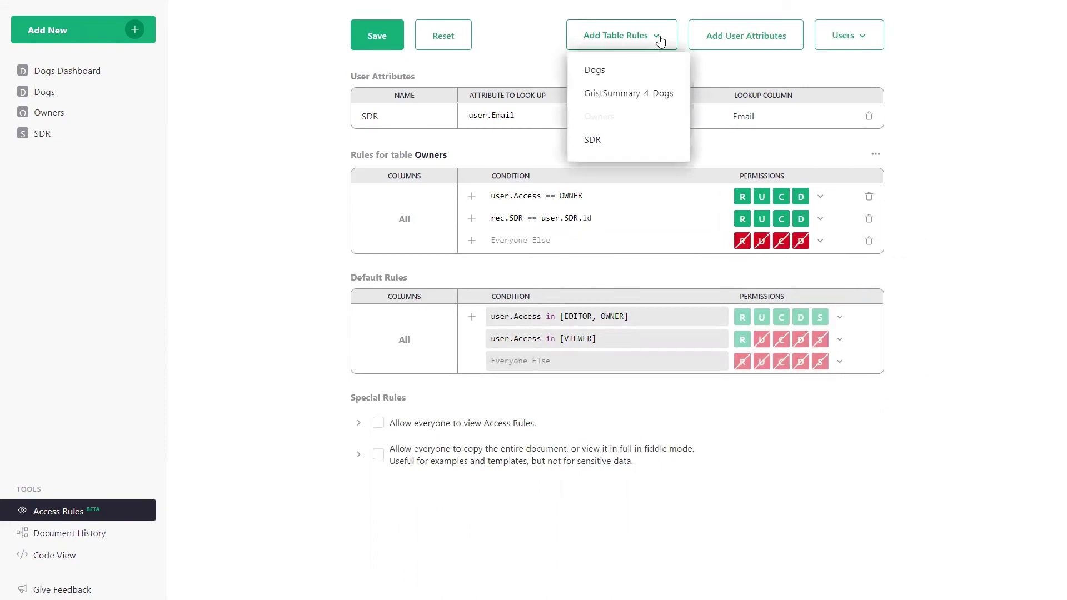
click(595, 69)
click(527, 321)
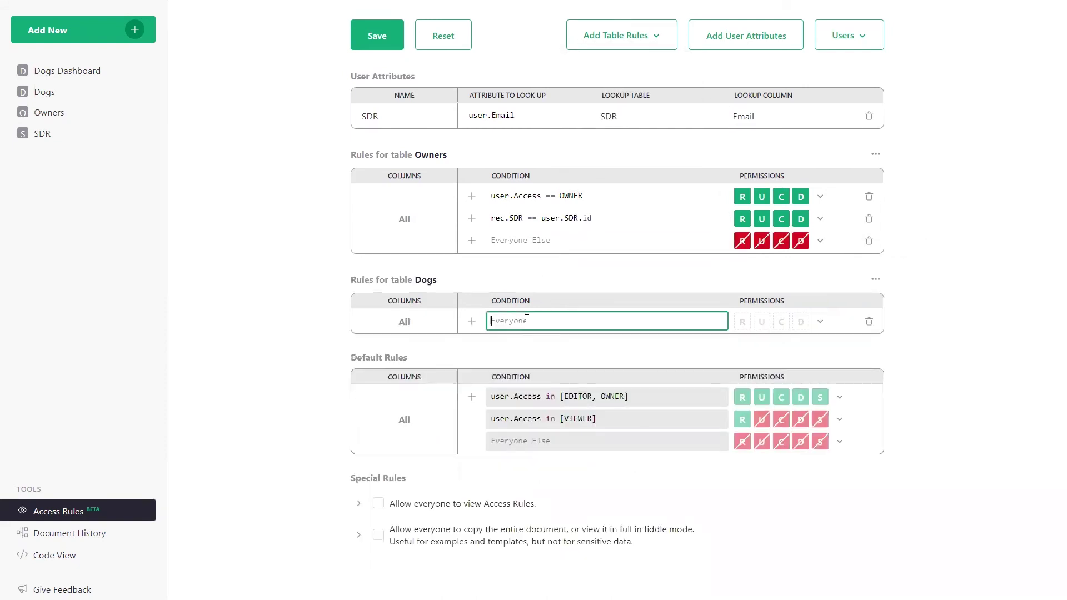
text(user.)
key(Return)
text(== Owner)
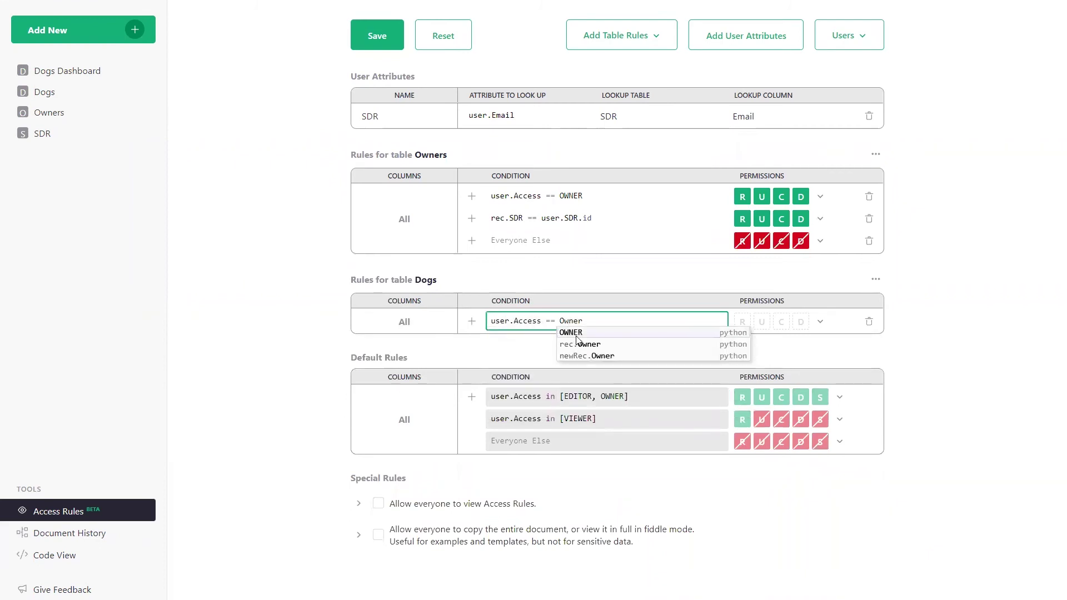
key(Return)
click(821, 321)
click(838, 345)
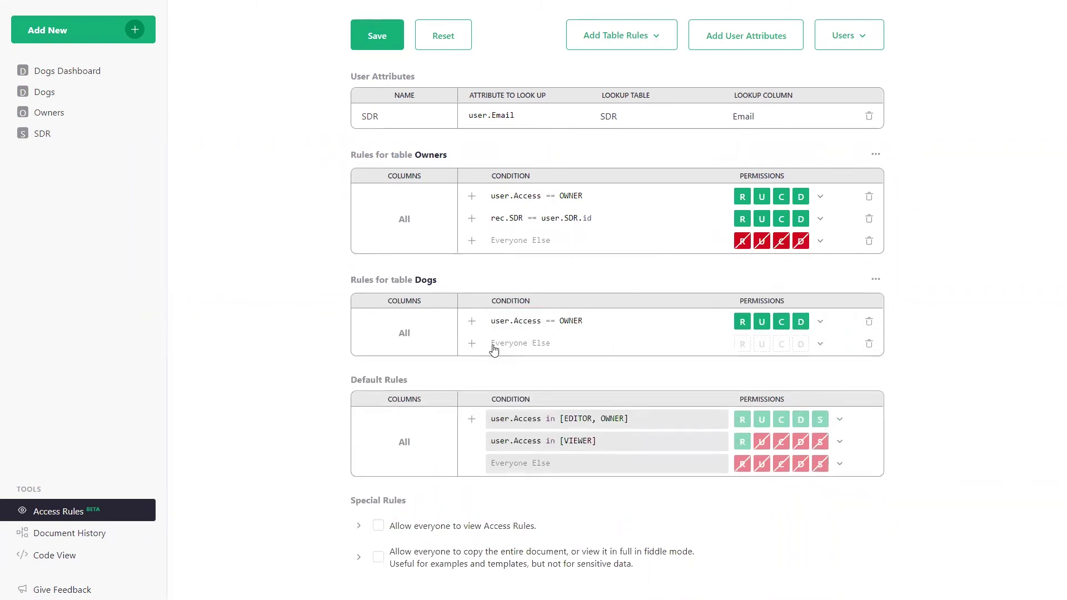
Add Dogs rules allowing rec.SDR == user.SDR.id and denying Everyone Else, then save
click(514, 343)
text(rec.SDR ==)
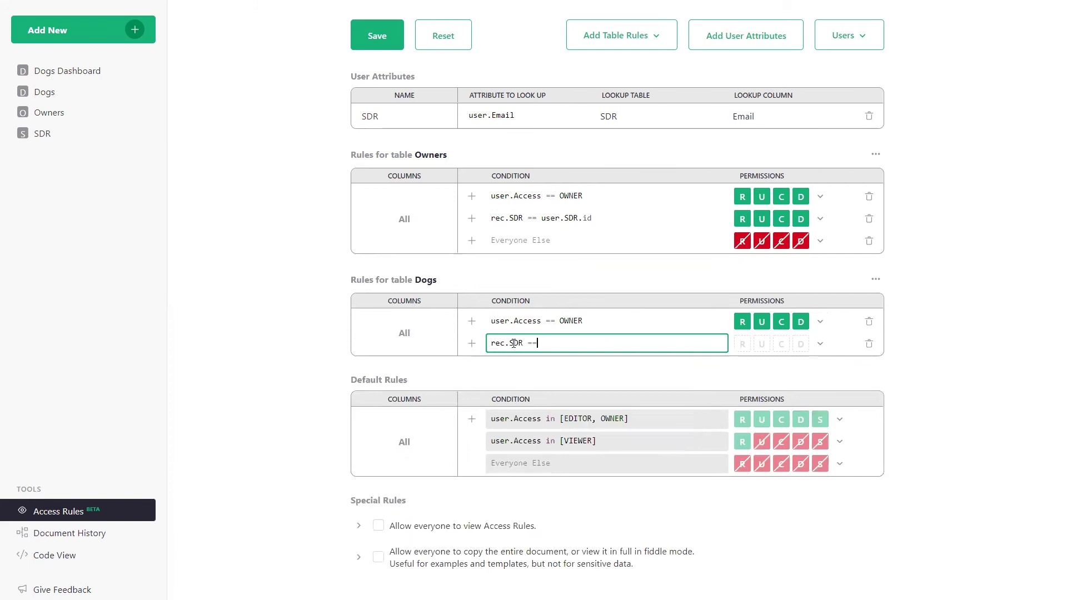
text( user.SDR.)
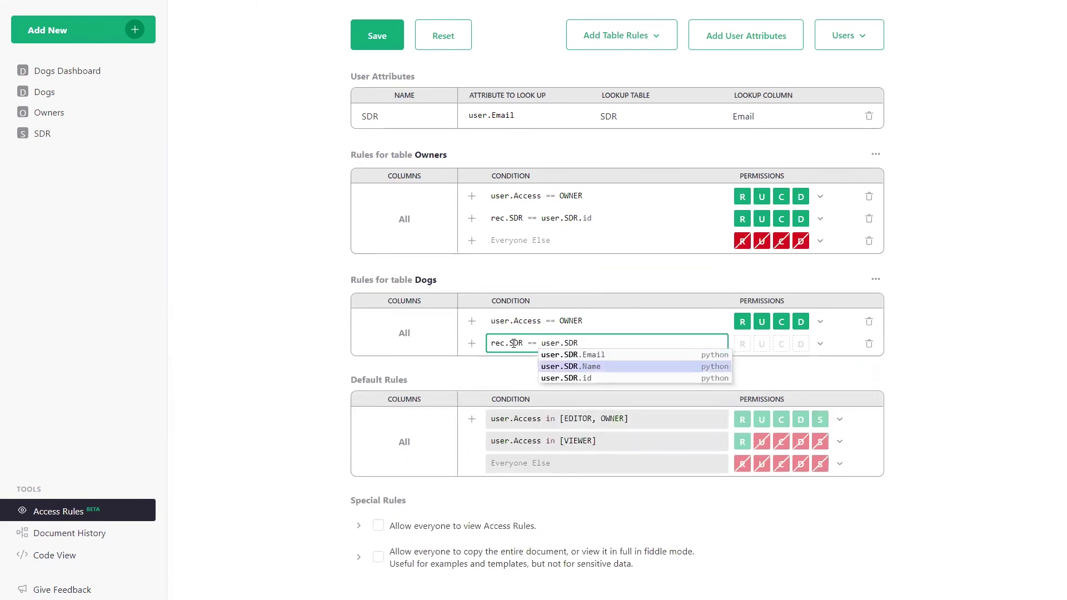
key(Return)
key(Return)
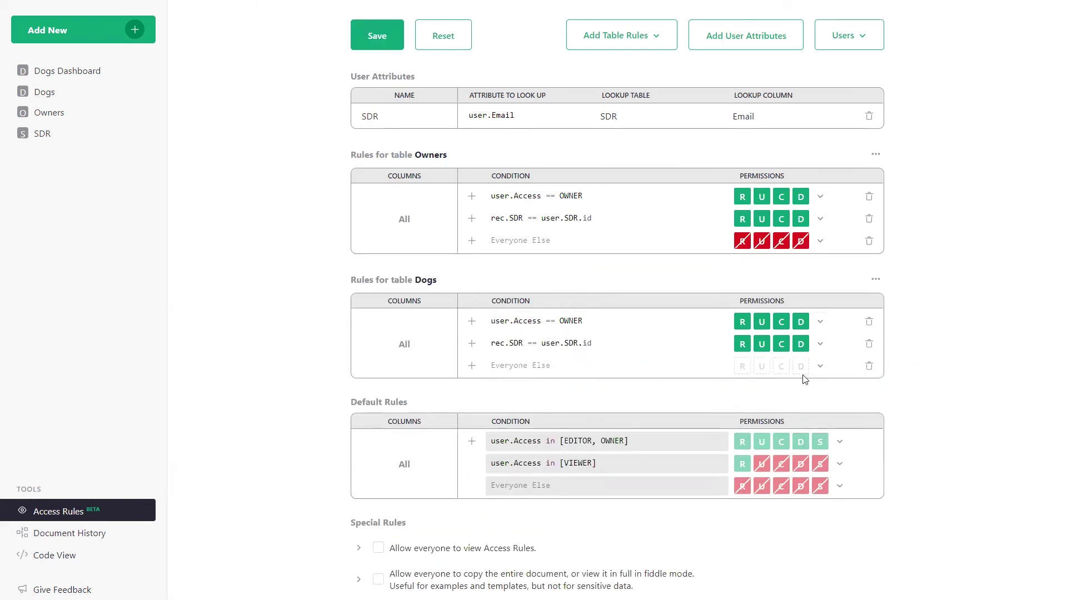
click(806, 367)
click(817, 414)
click(376, 35)
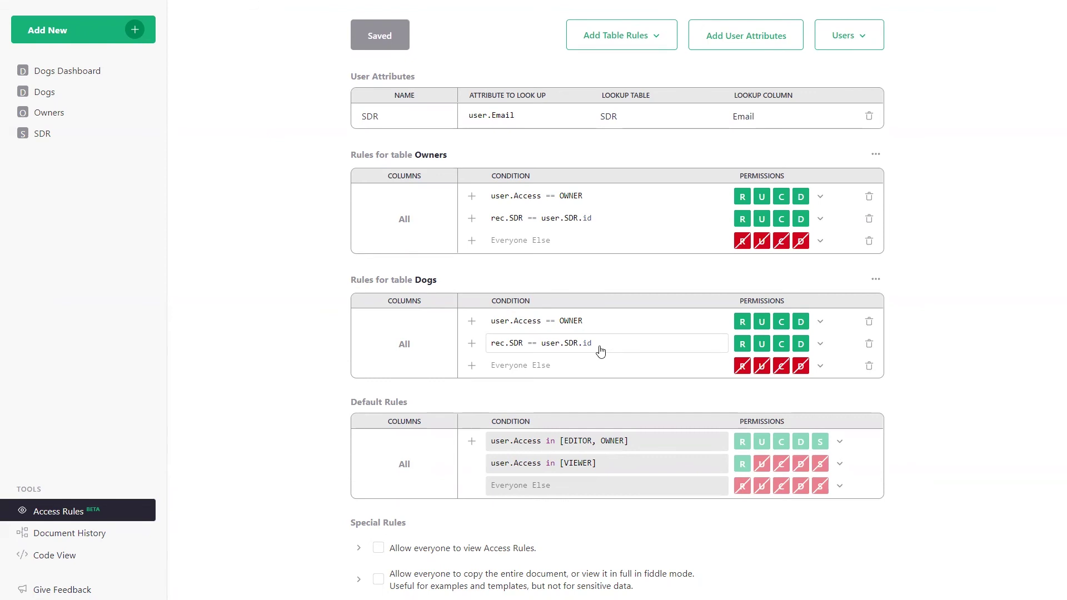
View the document as one SDR, checking Dogs and the dashboard's Brooklyn and Queens dogs
click(863, 40)
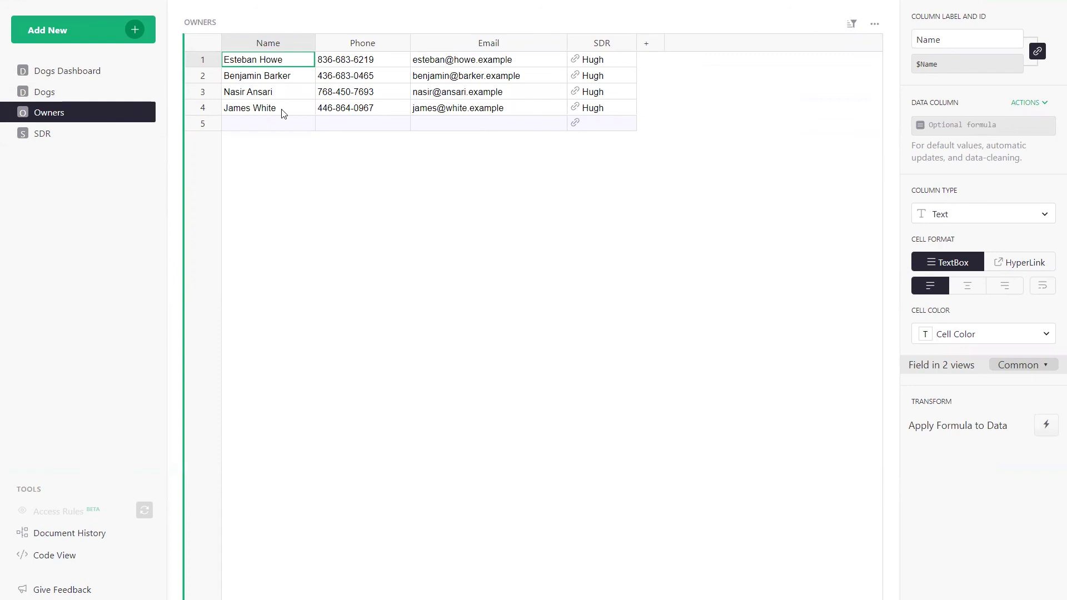
click(88, 93)
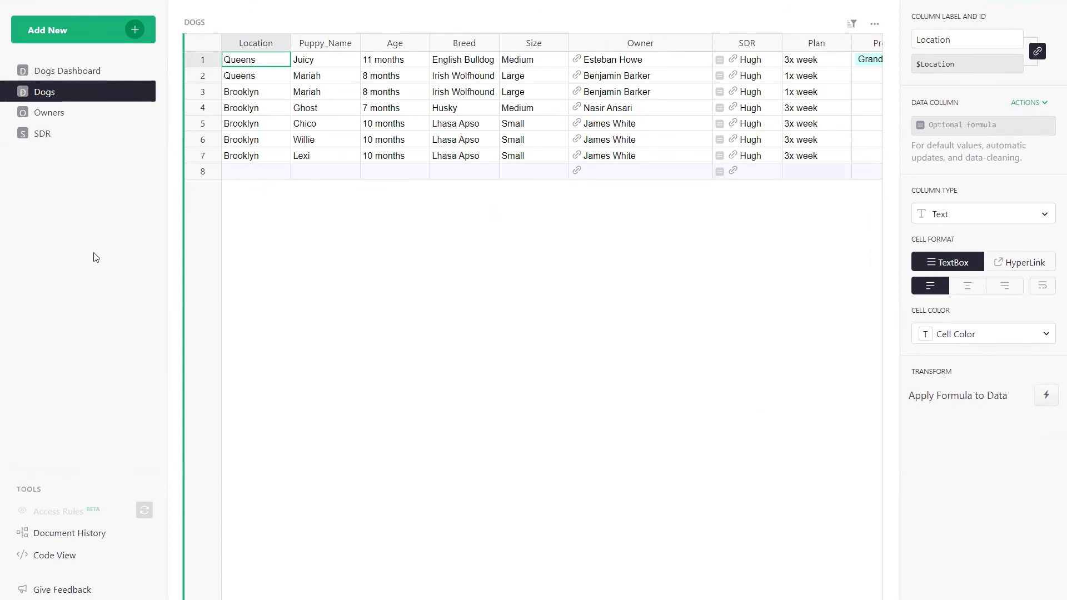
click(68, 76)
click(265, 77)
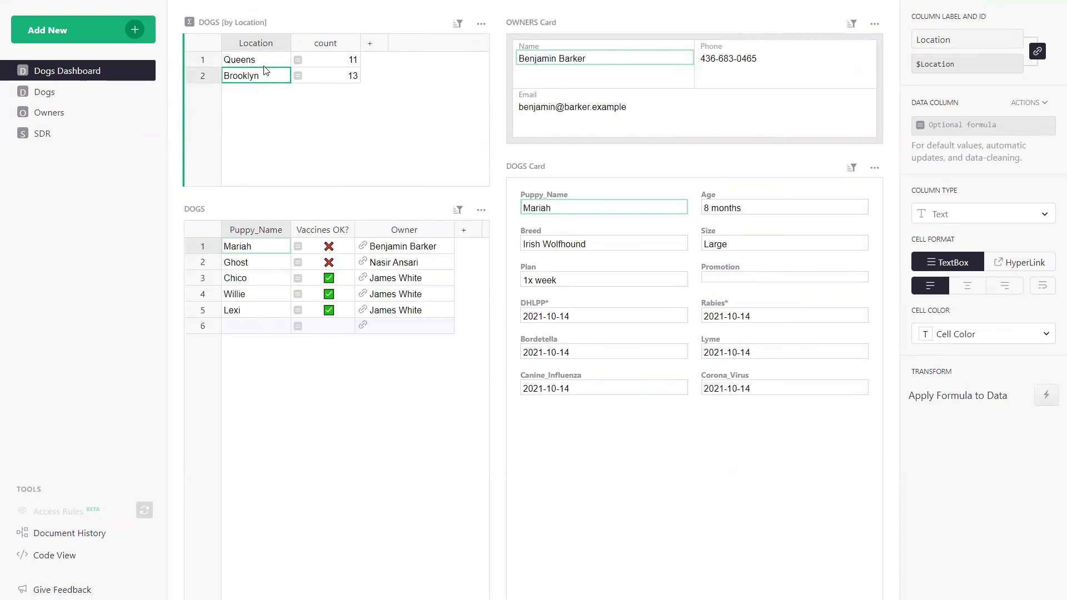
click(262, 62)
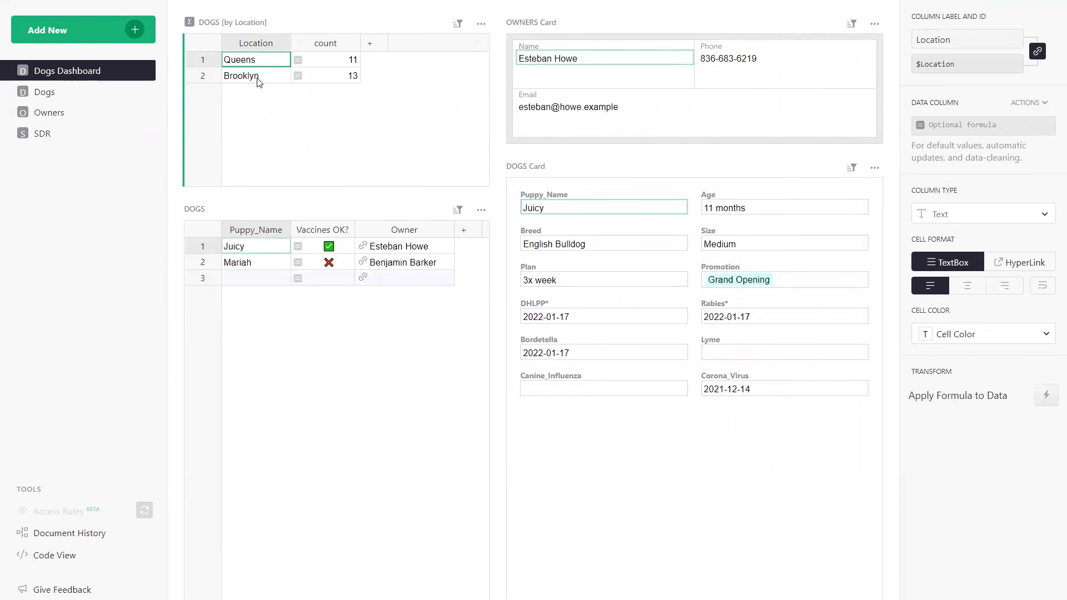
click(258, 77)
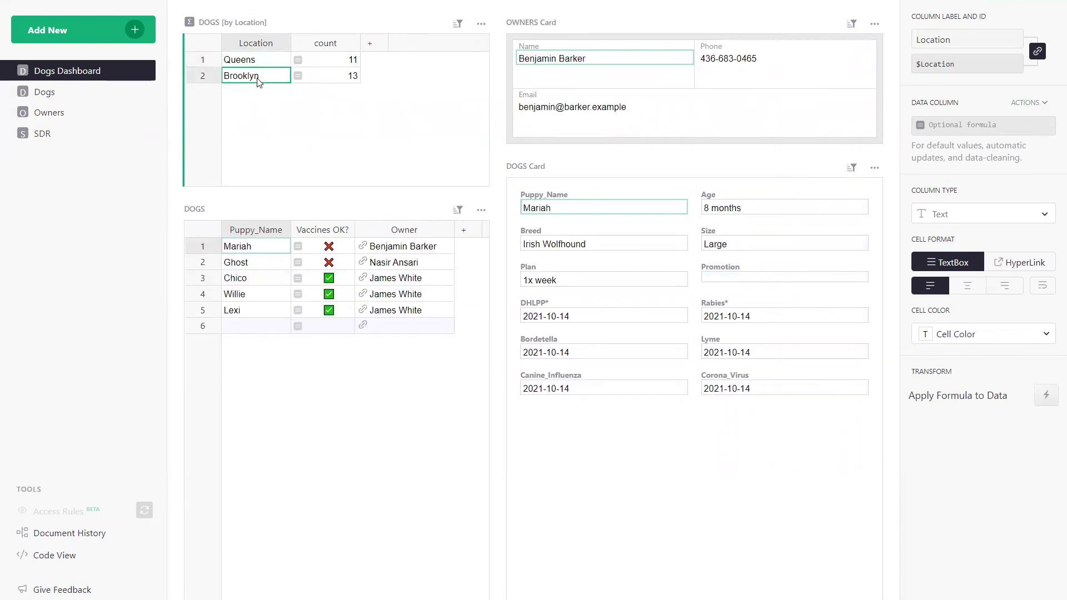
click(259, 61)
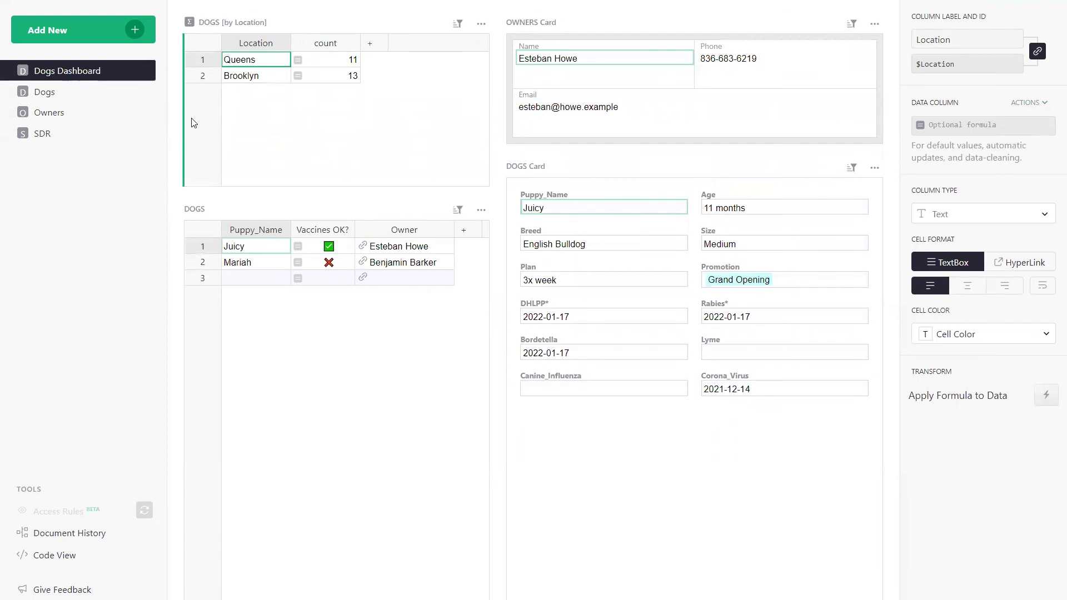
Open the SDR table, which still lists all four reps and emails
click(47, 135)
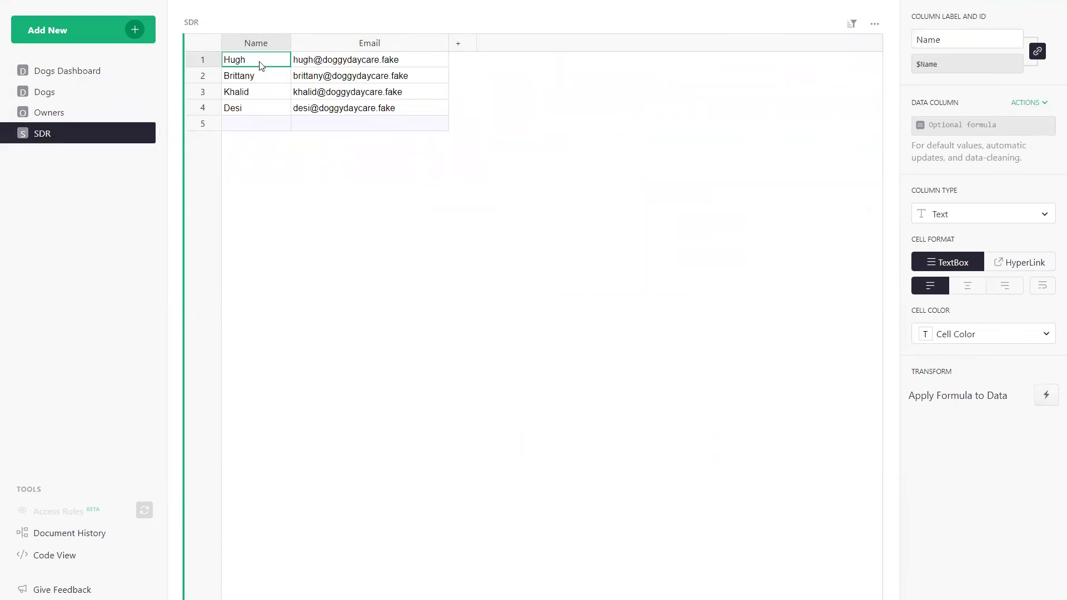